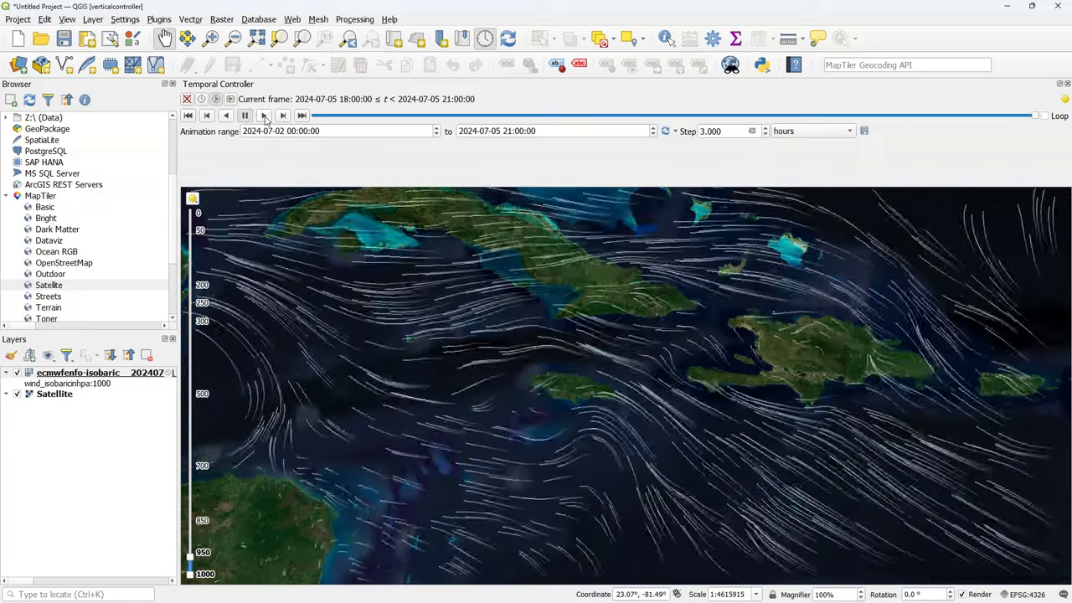
pyautogui.click(267, 120)
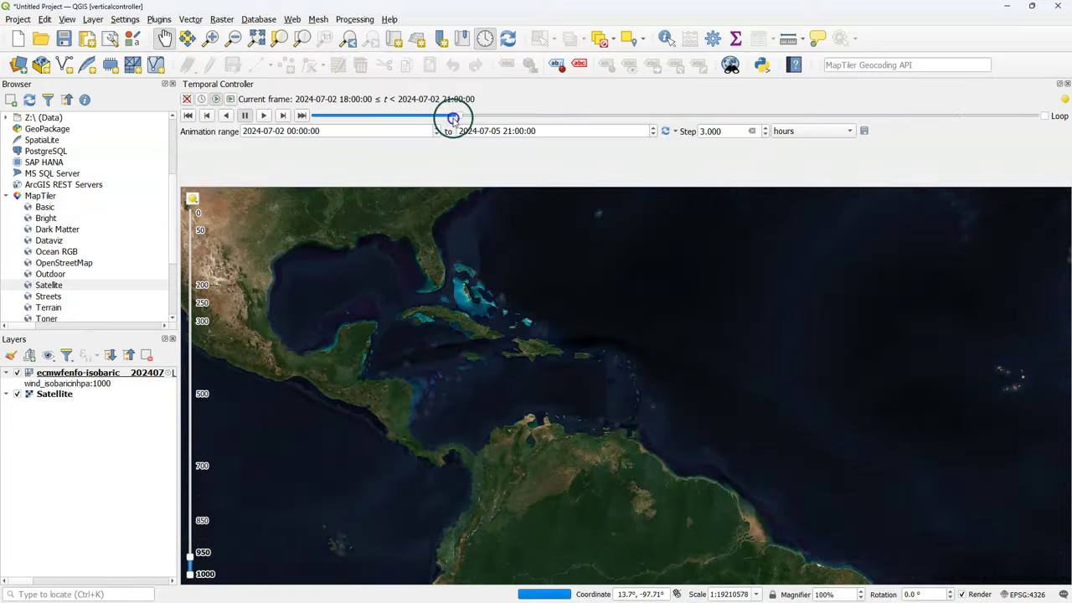
pyautogui.moveTo(455, 114); pyautogui.dragTo(529, 116)
pyautogui.moveTo(189, 562); pyautogui.dragTo(188, 473)
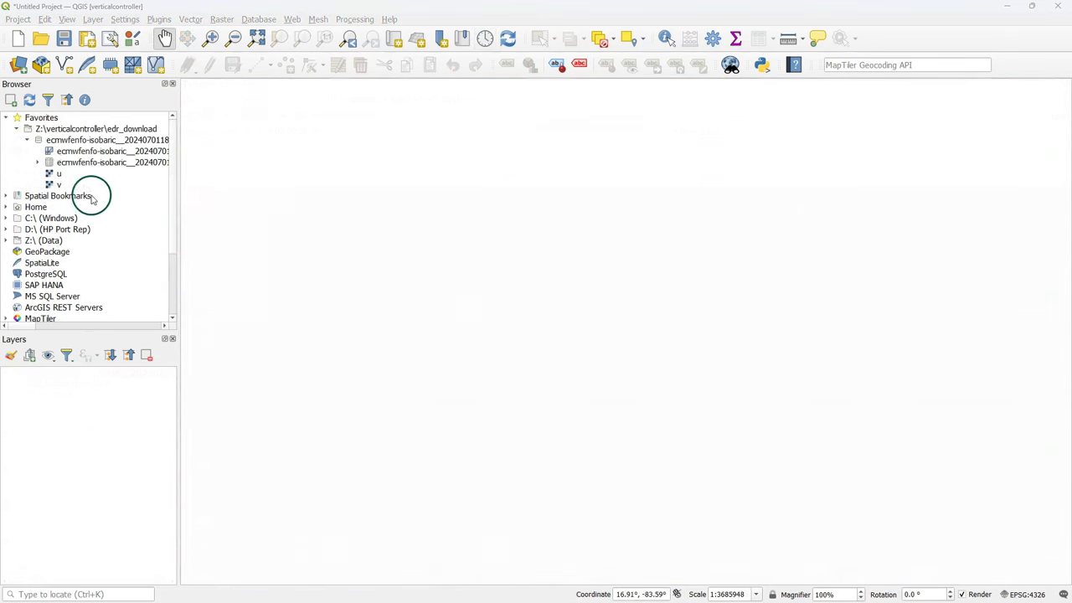
# Drag the ECMWF isobaric wind mesh file from the Browser onto the map canvas
pyautogui.click(80, 151)
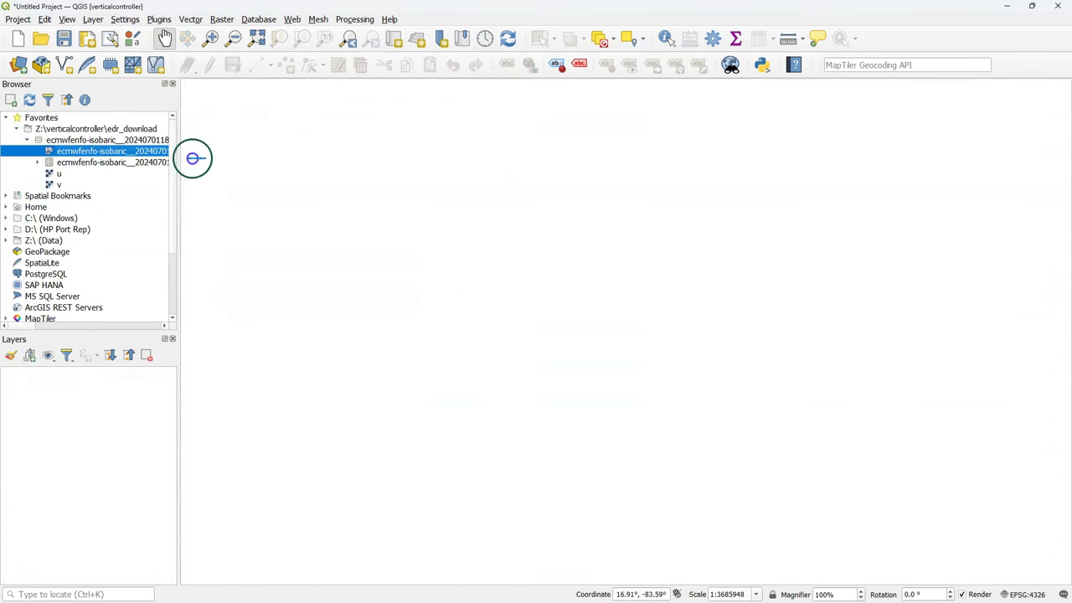
pyautogui.moveTo(453, 196); pyautogui.dragTo(211, 420)
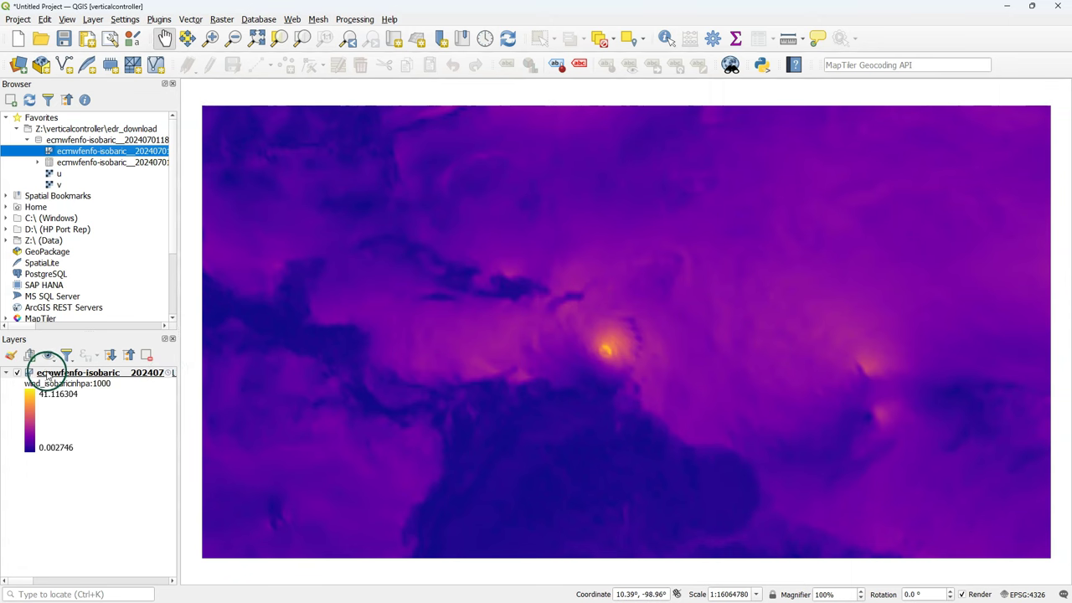
# Open the Layer Styling panel for the ecmwfenfo-isobaric wind layer
pyautogui.click(10, 356)
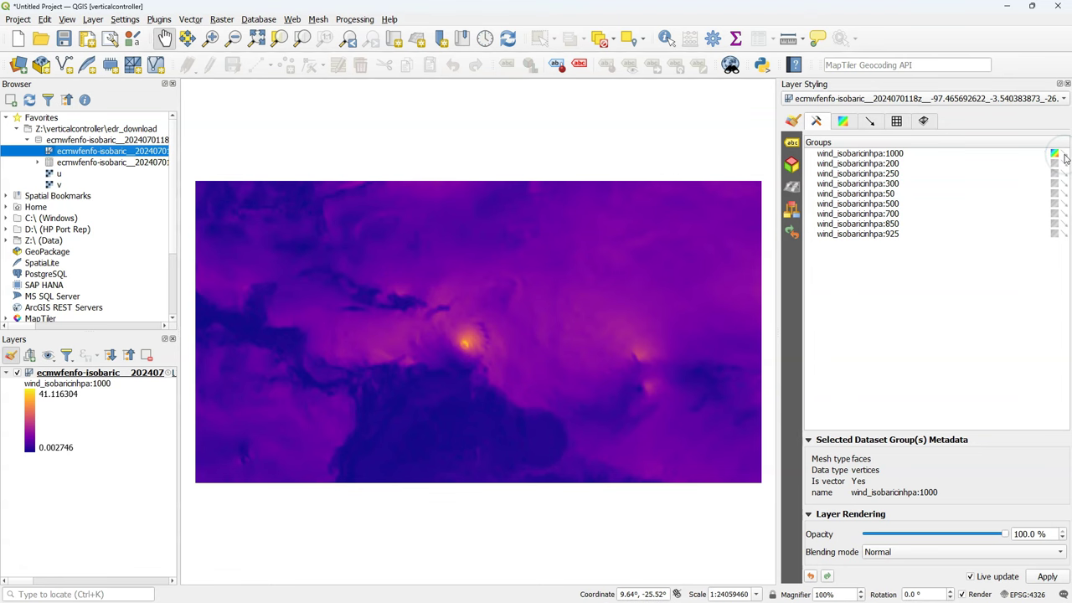
# Enable wind vectors for a dataset group and draw them as light-blue particle traces
pyautogui.click(1064, 155)
pyautogui.click(1063, 165)
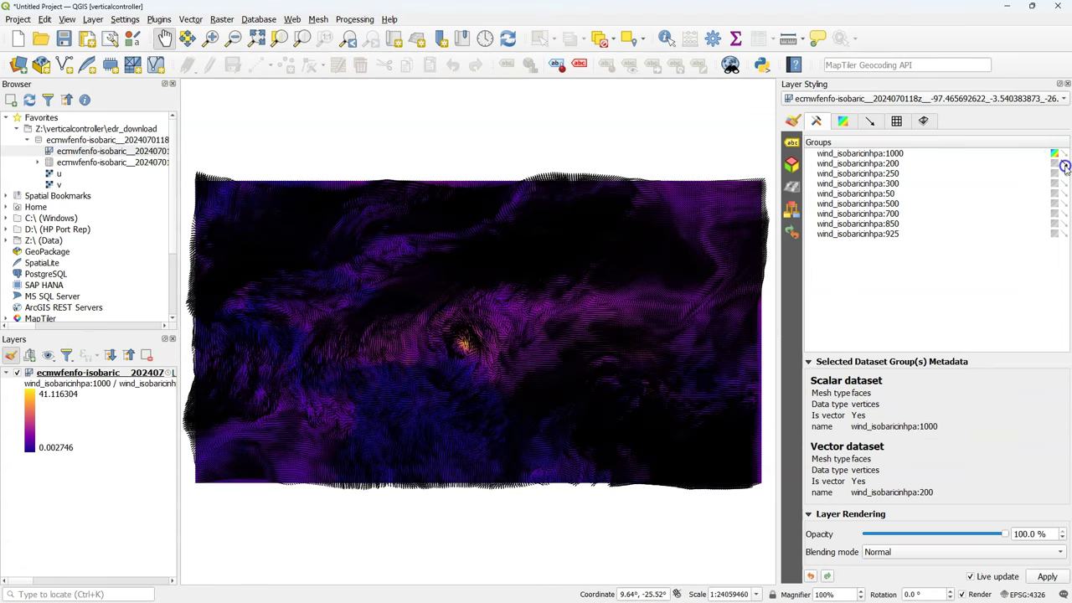
pyautogui.click(1064, 163)
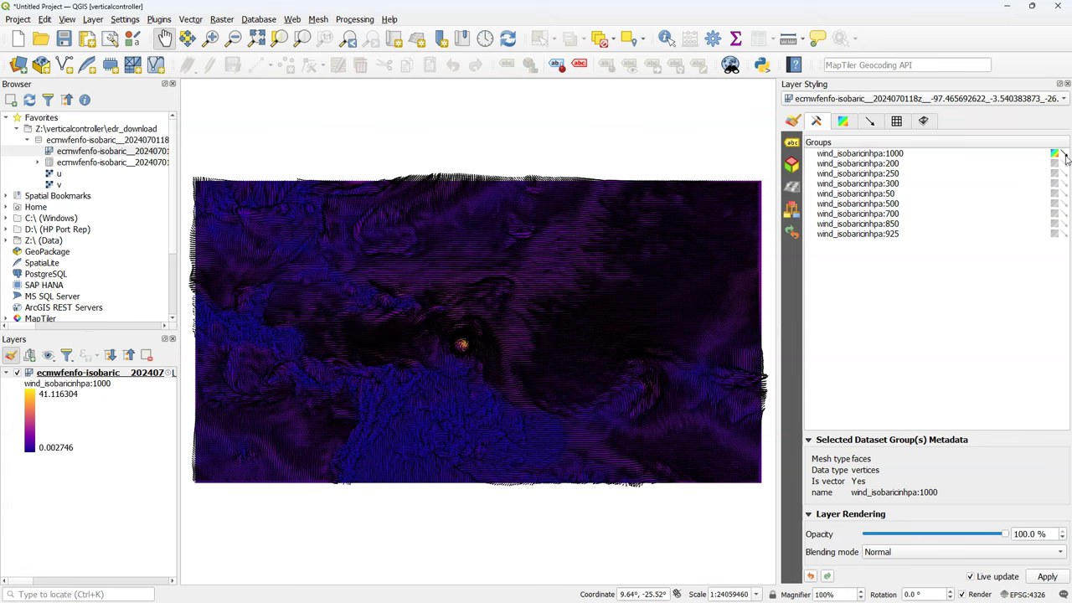
pyautogui.click(869, 123)
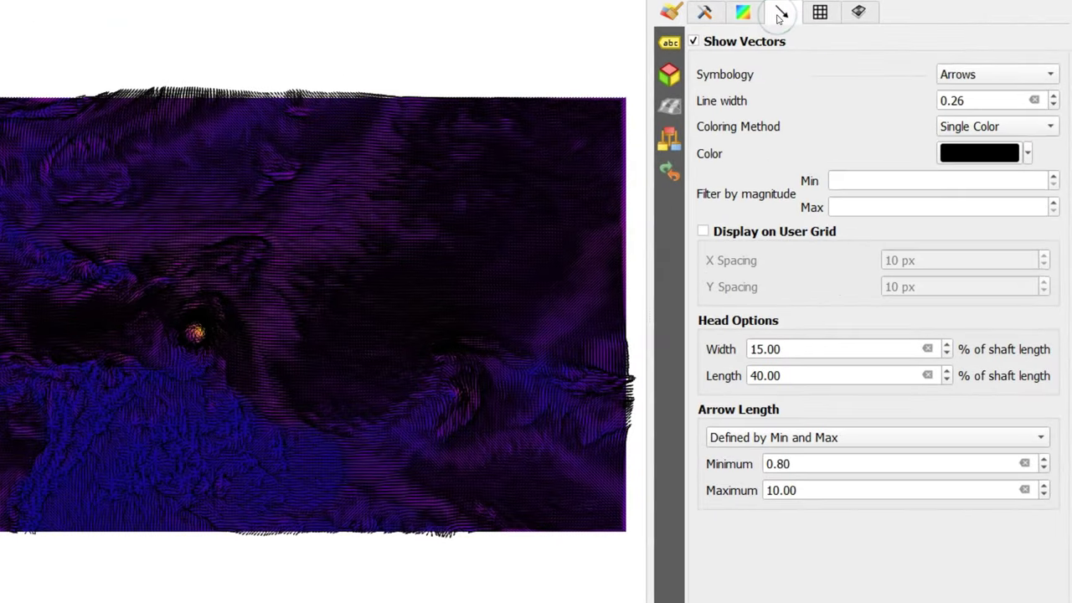
pyautogui.click(994, 165)
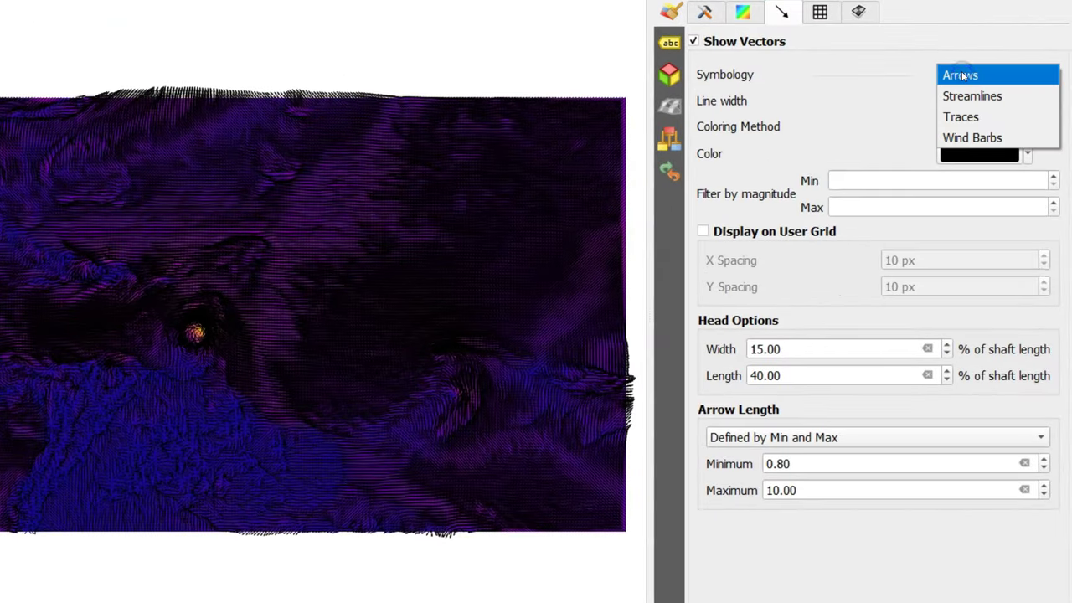
pyautogui.click(972, 116)
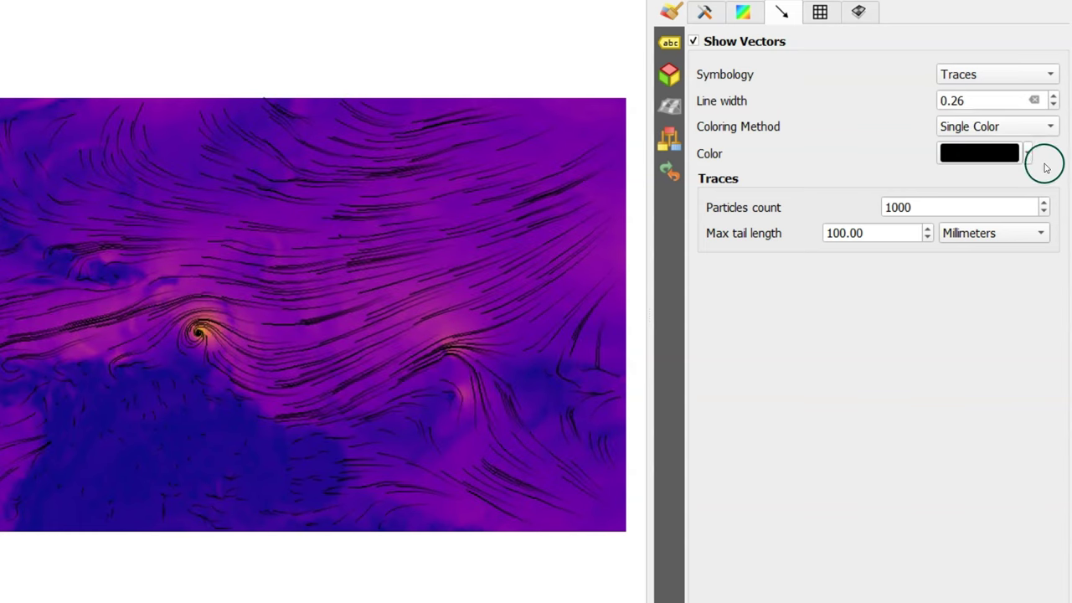
pyautogui.click(1027, 155)
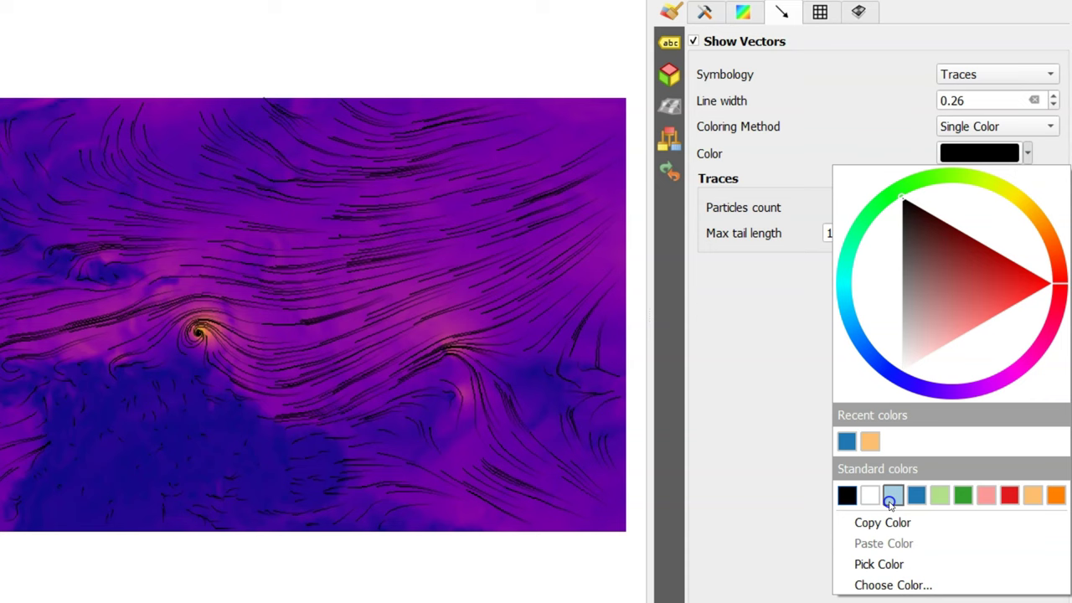
pyautogui.click(892, 496)
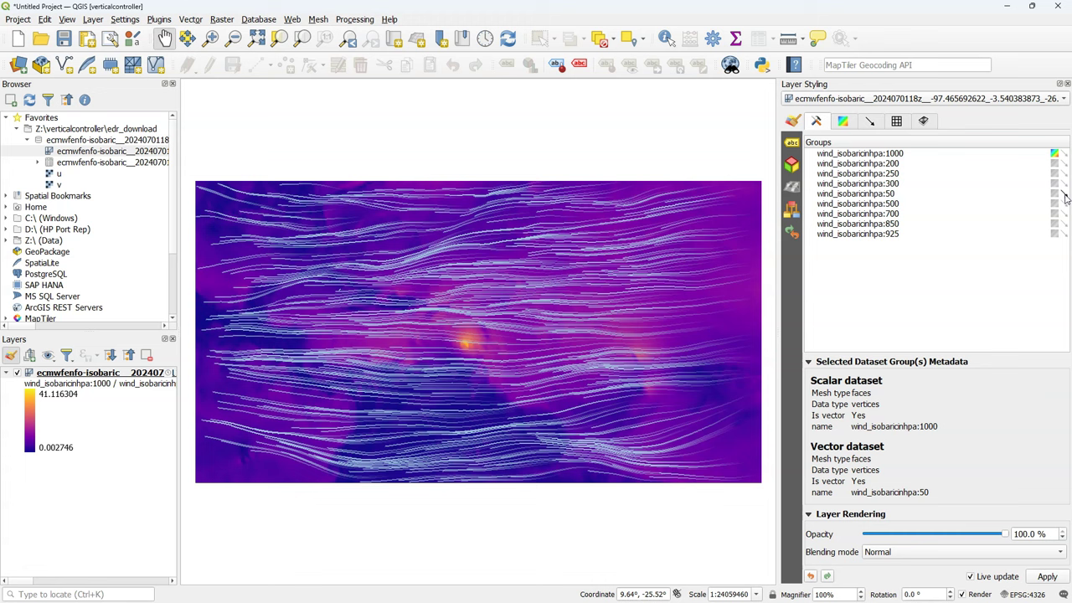
pyautogui.click(1063, 155)
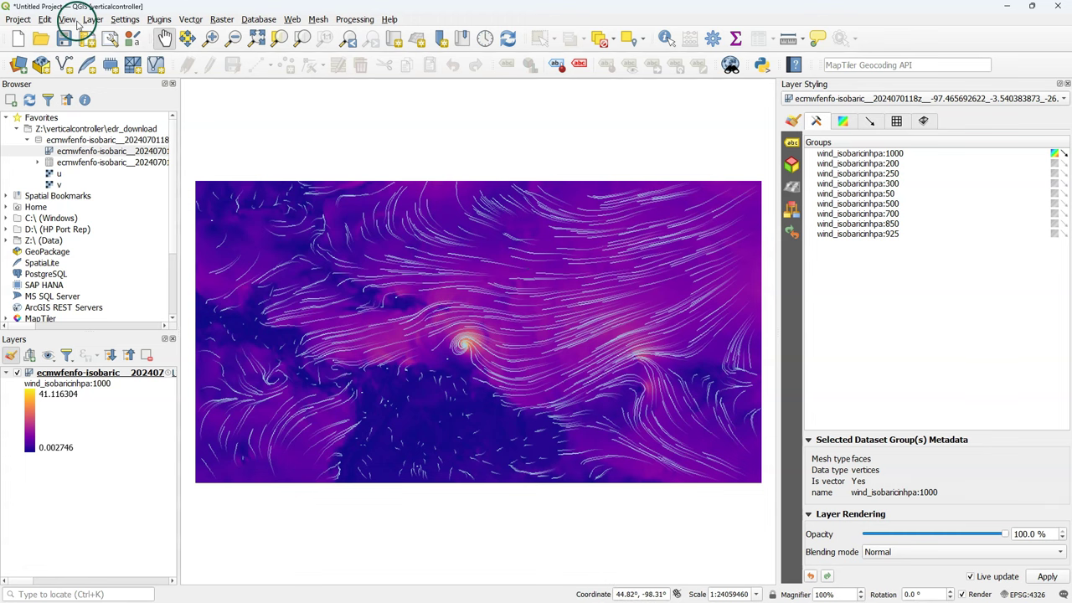
# In the wind layer's Elevation properties, choose Fixed Elevation Range Per Group
pyautogui.rightClick(70, 373)
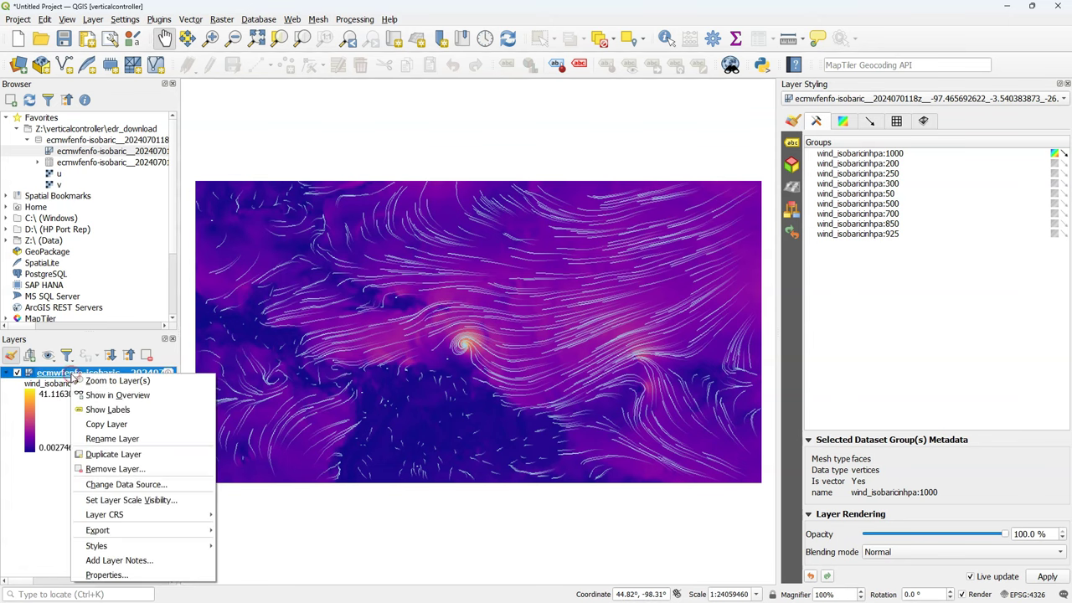
pyautogui.click(104, 575)
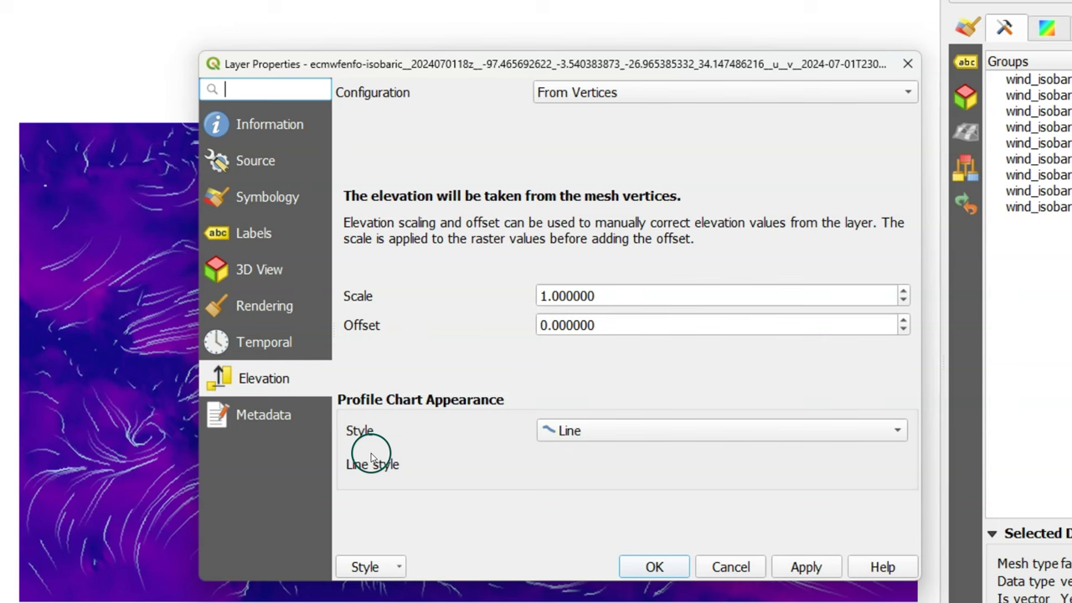
pyautogui.click(565, 94)
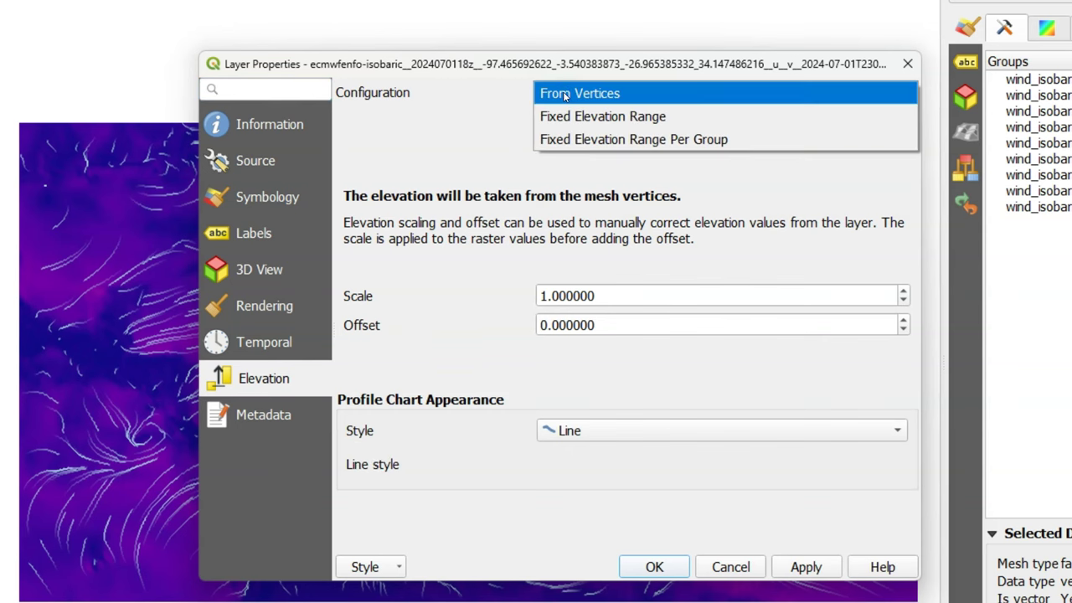
pyautogui.click(607, 139)
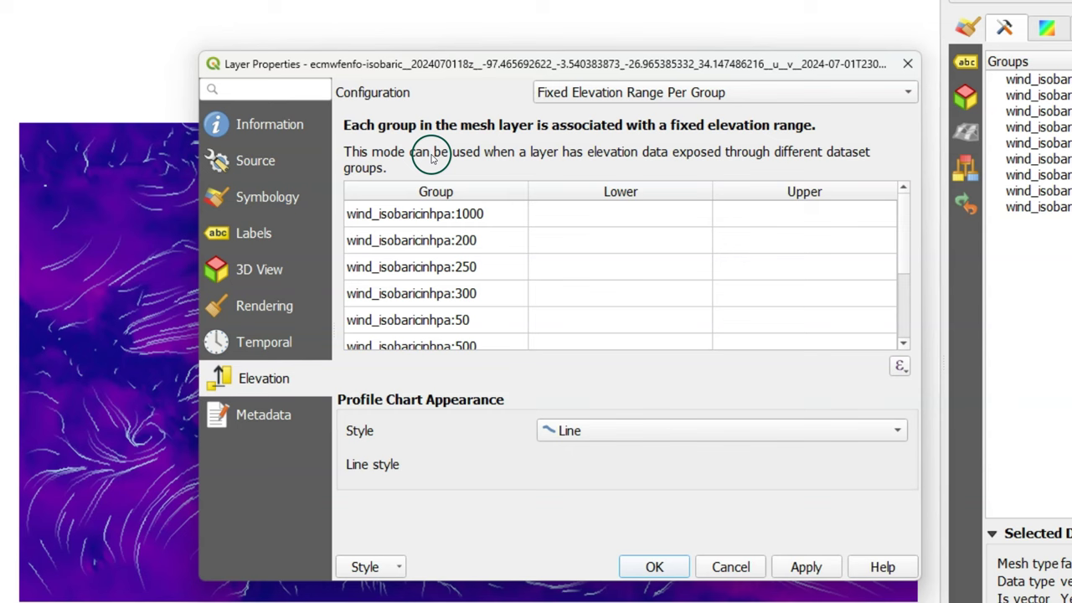
# Enter elevation ranges 1000–1000, 200–200 and 250 for the matching wind groups
pyautogui.click(583, 215)
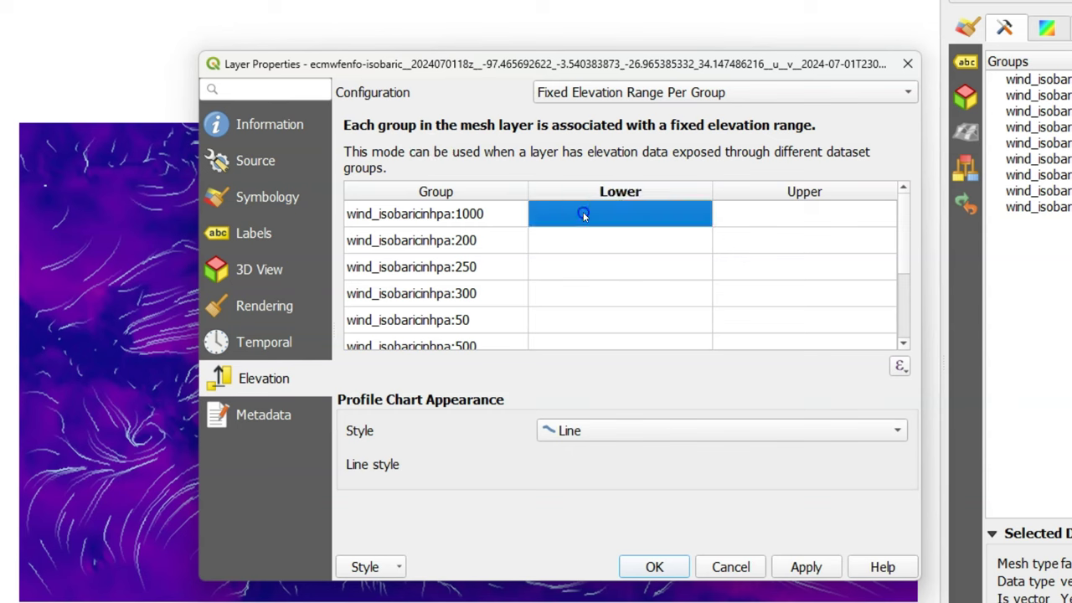
pyautogui.click(584, 215)
pyautogui.write('1000')
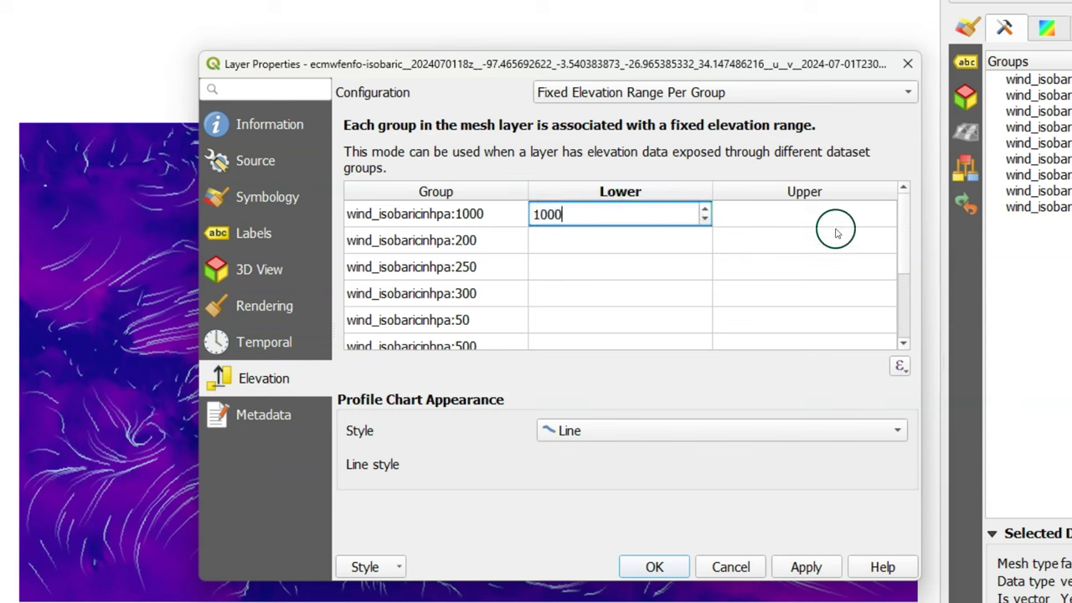
pyautogui.click(808, 211)
pyautogui.write('1000')
pyautogui.click(608, 242)
pyautogui.write('200')
pyautogui.click(804, 241)
pyautogui.write('200')
pyautogui.click(616, 267)
pyautogui.write('250')
# Fill in the remaining group ranges through 850 and 925, then apply with OK
pyautogui.click(803, 266)
pyautogui.write('250')
pyautogui.click(622, 293)
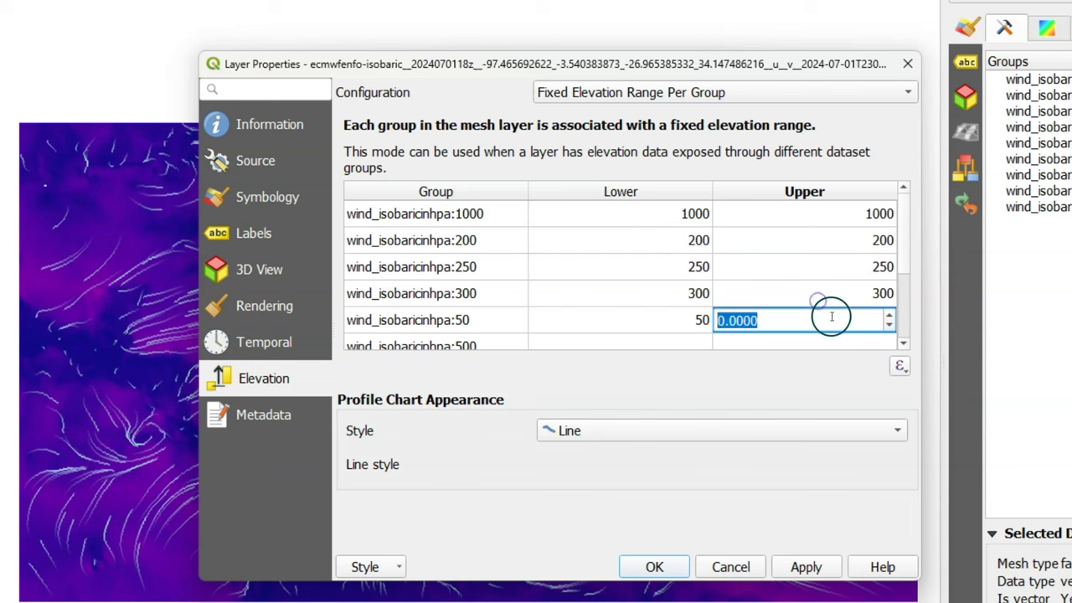
pyautogui.write('850')
pyautogui.click(804, 314)
pyautogui.write('850')
pyautogui.click(620, 336)
pyautogui.write('925')
pyautogui.click(803, 336)
pyautogui.write('925')
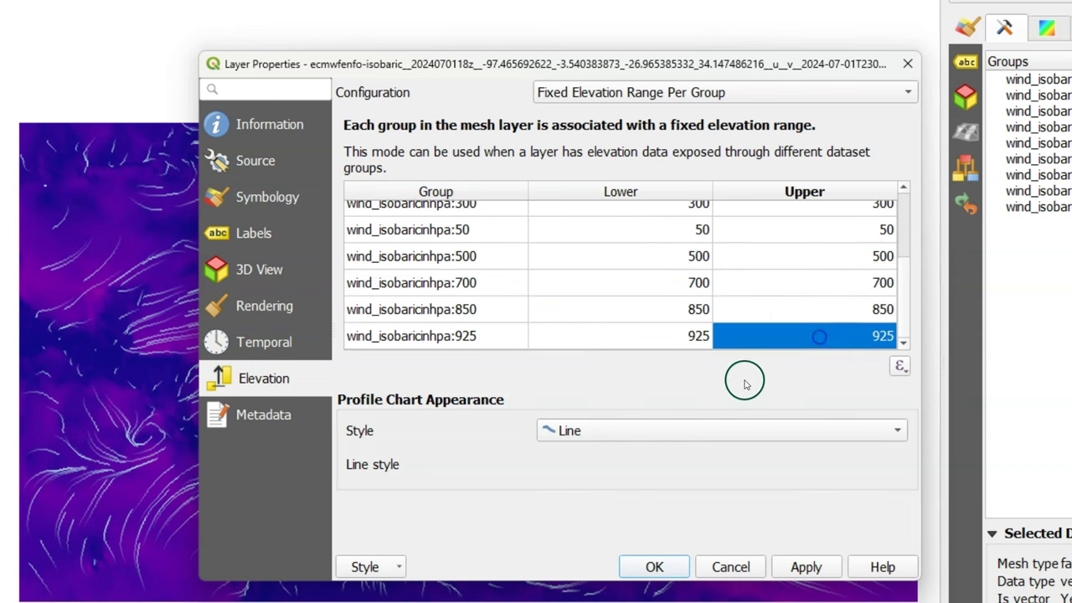
pyautogui.click(654, 564)
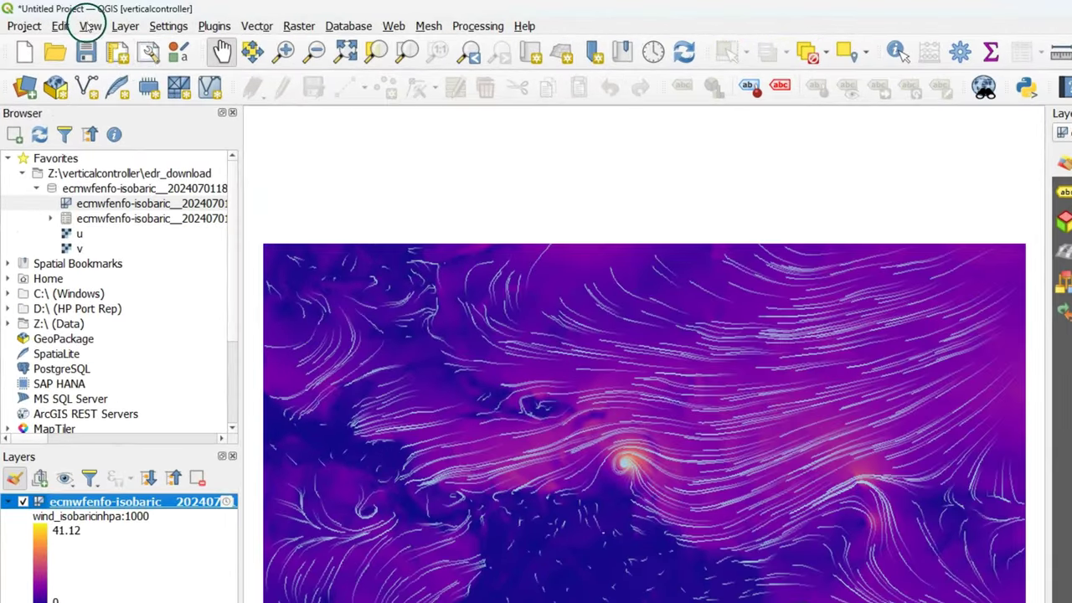
# Add the Elevation Controller slider beside the map and open its Set Elevation Range settings
pyautogui.click(90, 26)
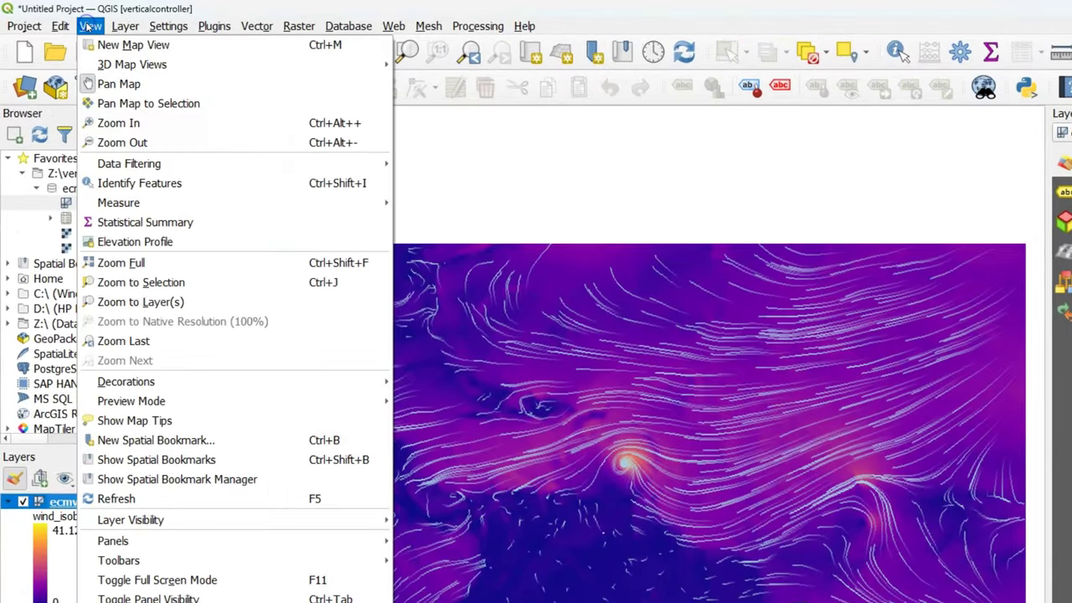
pyautogui.moveTo(192, 164)
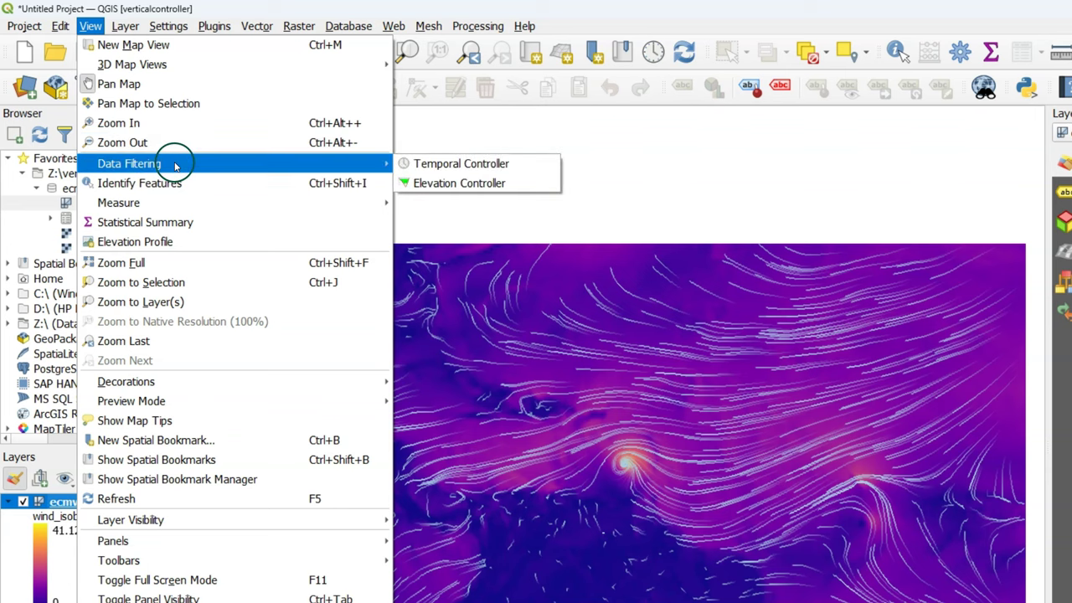
pyautogui.click(471, 186)
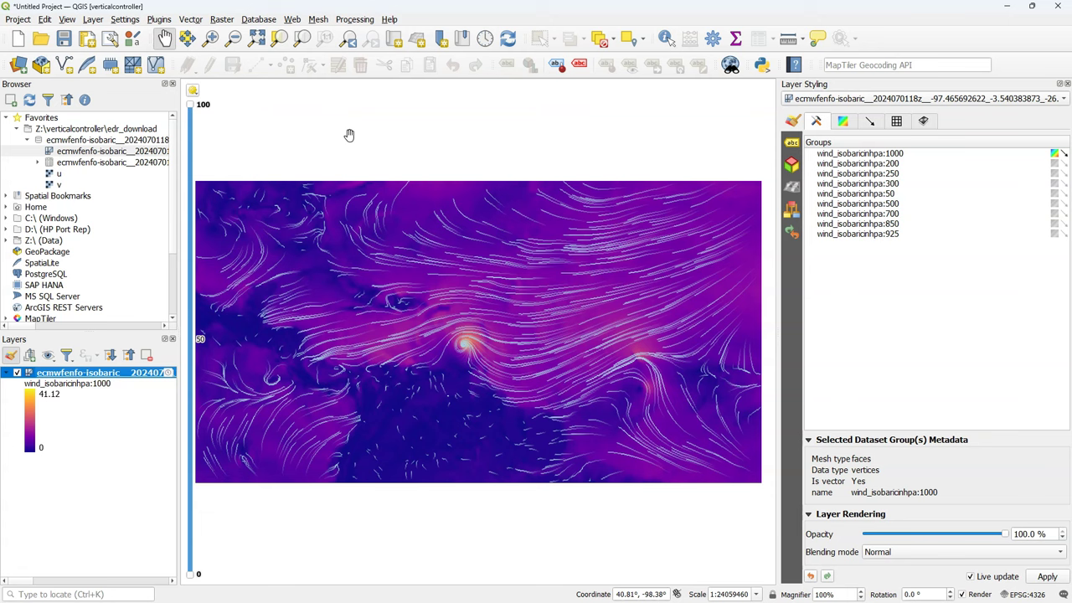
pyautogui.click(192, 91)
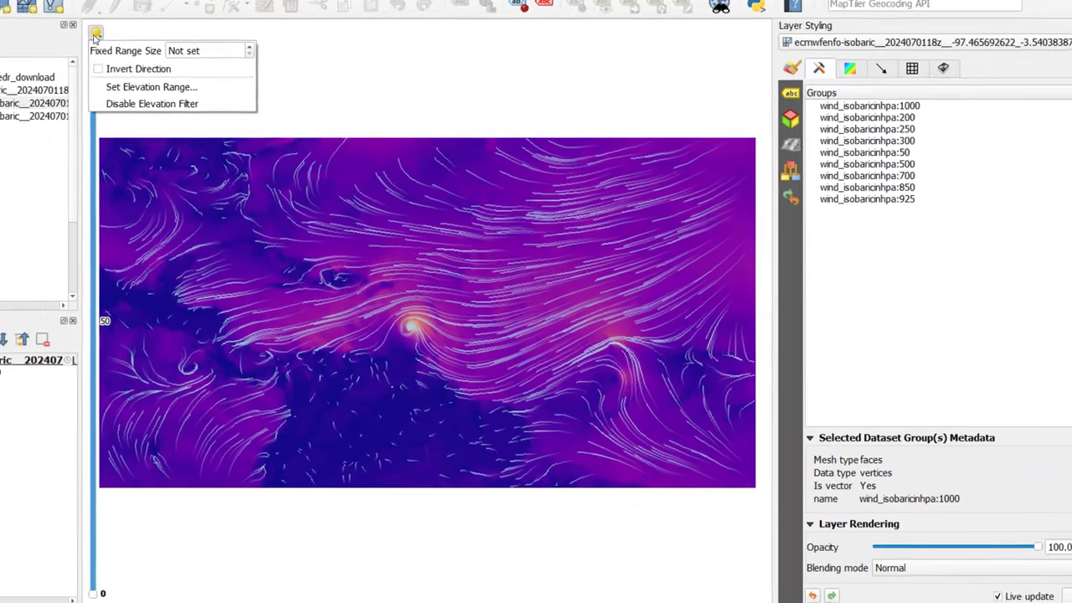
pyautogui.click(138, 81)
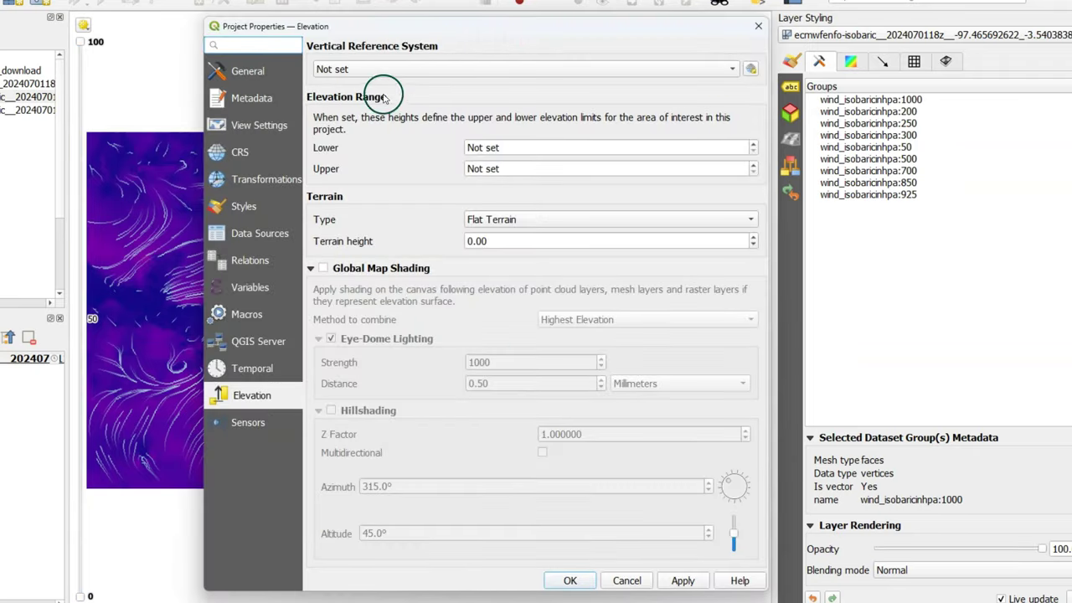
# Set the project elevation range to 0–1000, then drag the elevation filter down near 52
pyautogui.click(528, 151)
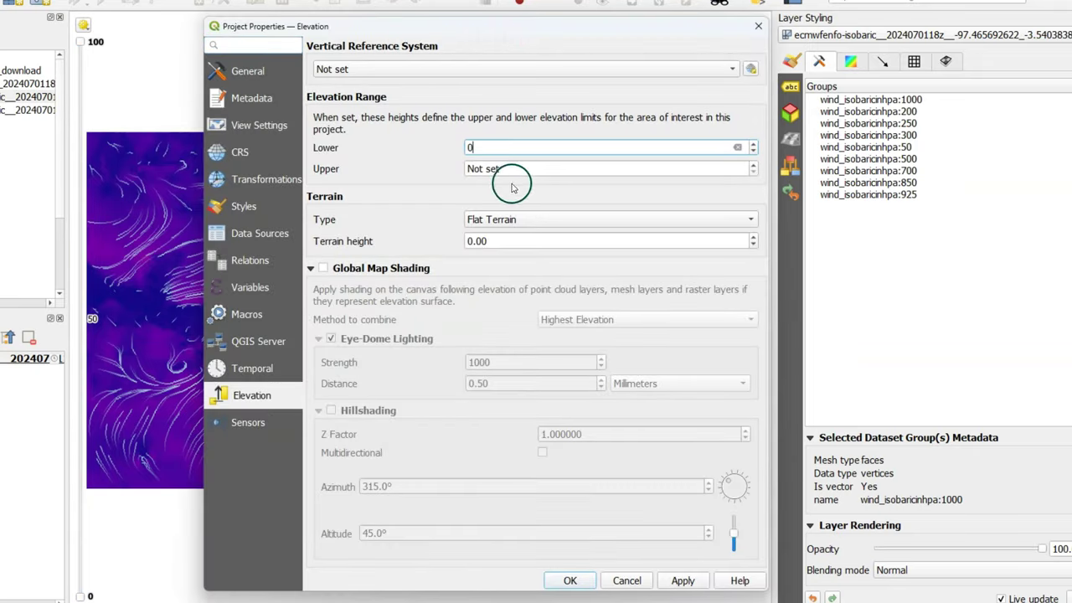
pyautogui.click(512, 168)
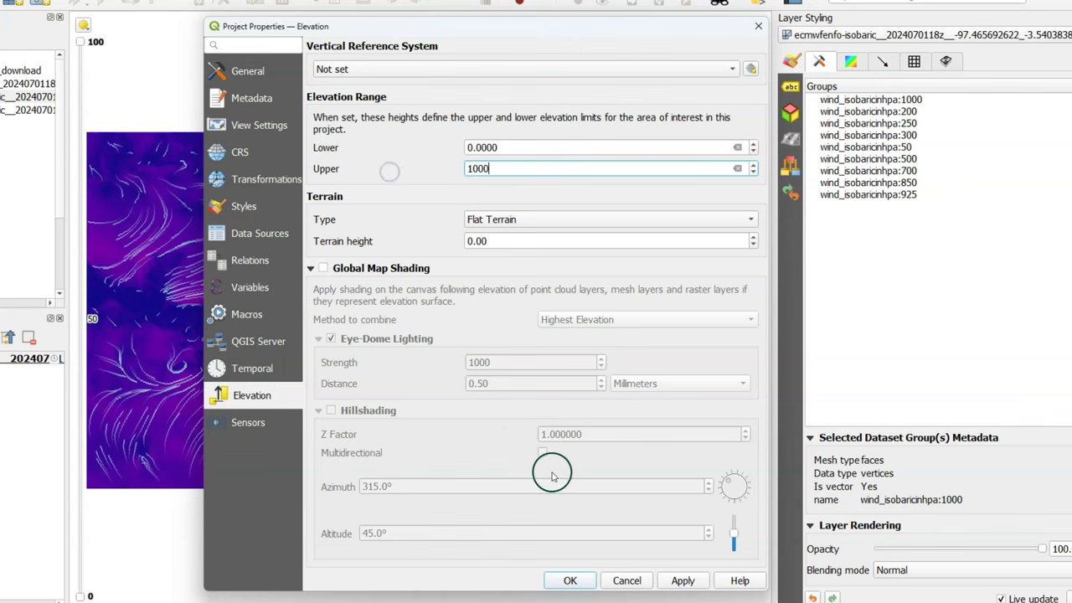
pyautogui.click(570, 580)
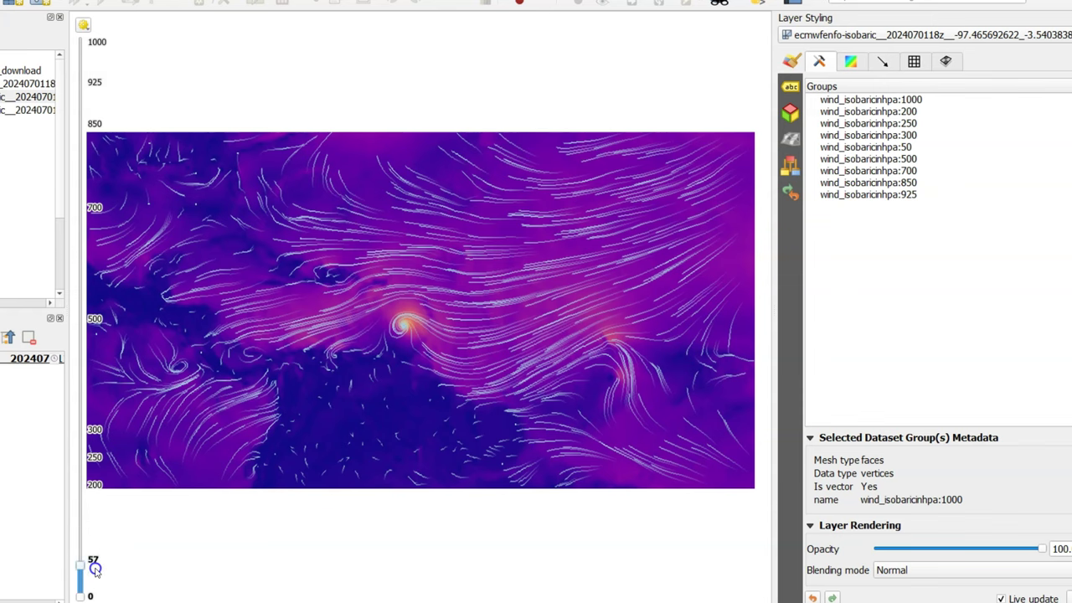
pyautogui.moveTo(95, 570); pyautogui.dragTo(90, 566)
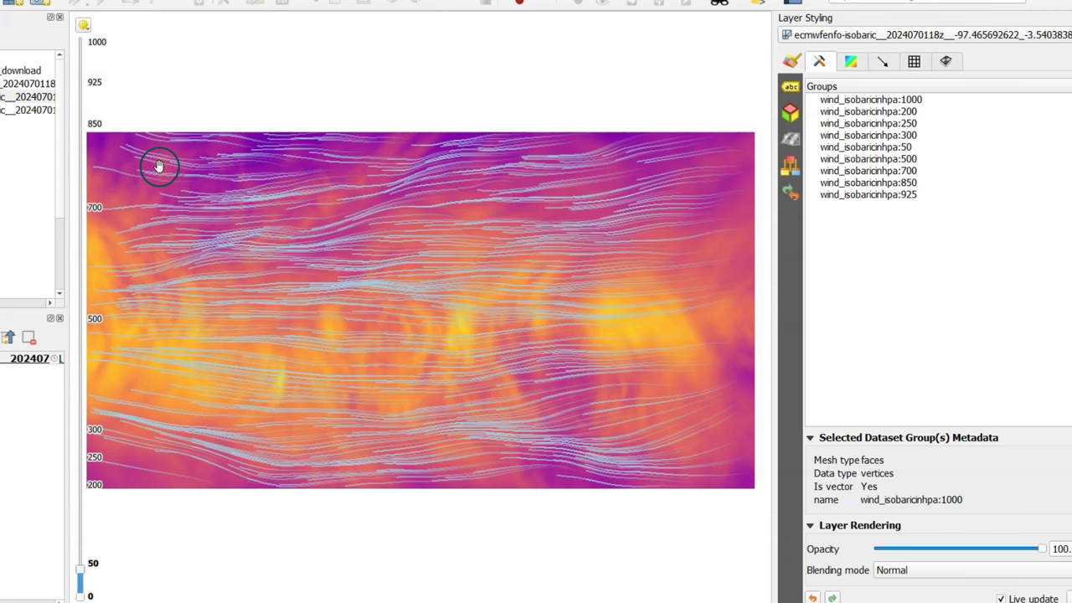
# Give the elevation filter a fixed range size of 50 and invert its direction
pyautogui.click(84, 25)
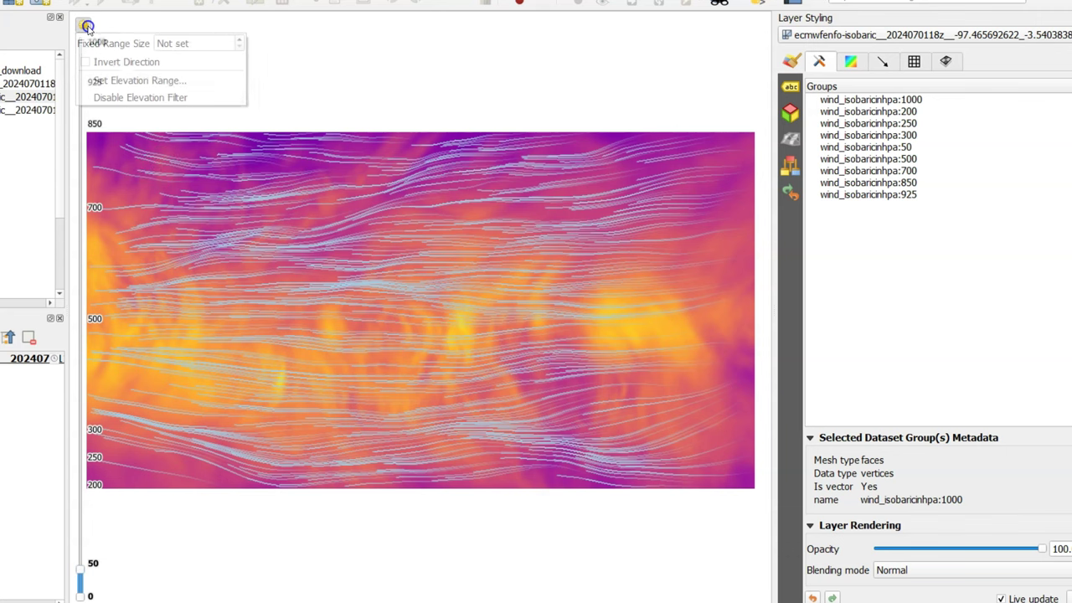
pyautogui.click(181, 46)
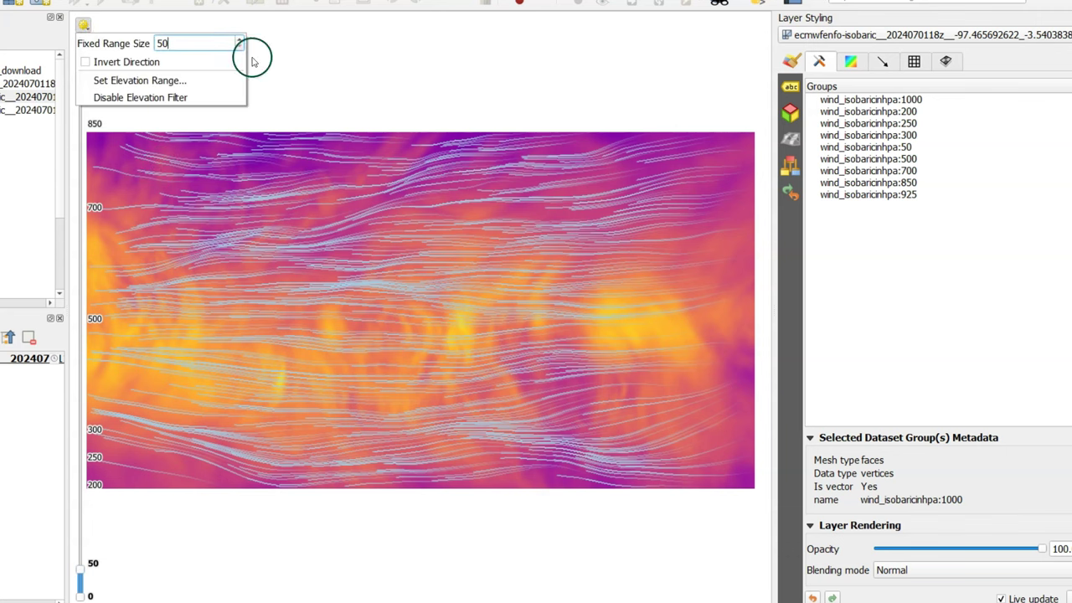
pyautogui.click(85, 63)
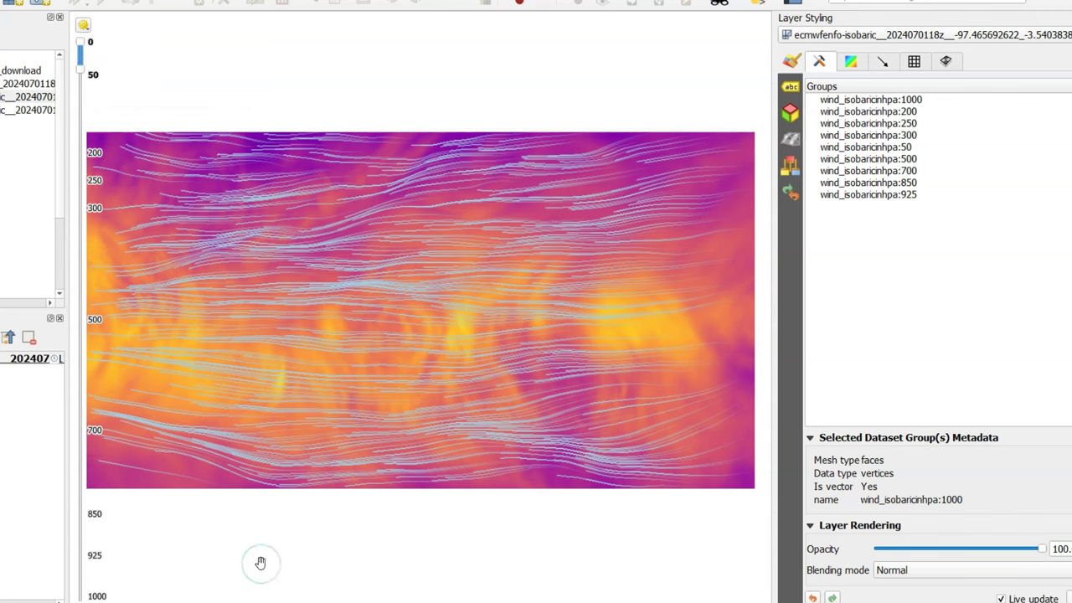
# Sweep the elevation slider through 500–550 and 0–50, ending on the 950–1000 band
pyautogui.moveTo(80, 53); pyautogui.dragTo(81, 164)
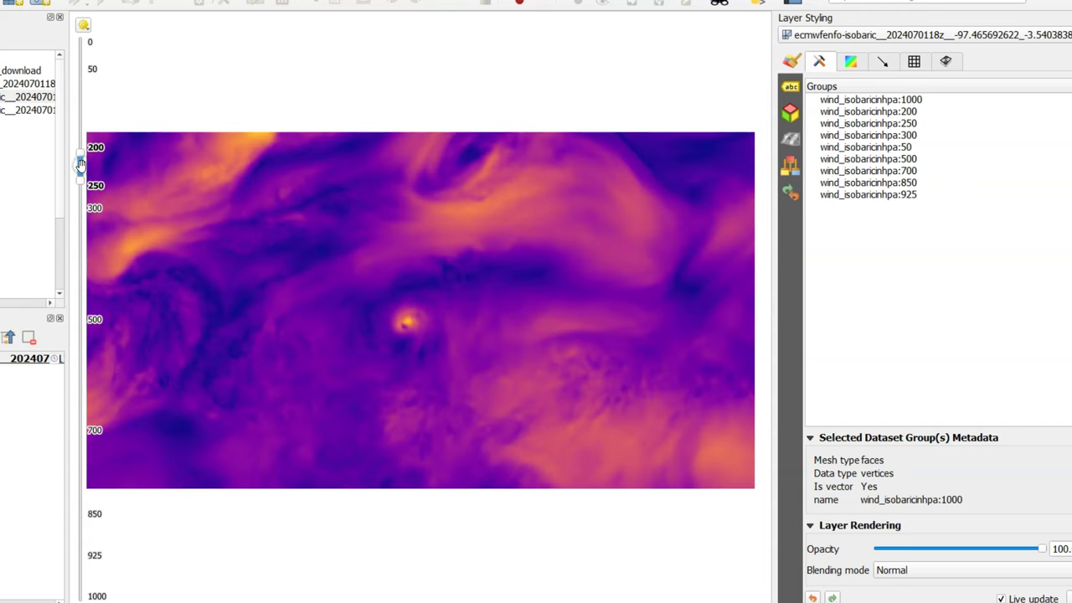
pyautogui.moveTo(81, 164); pyautogui.dragTo(88, 532)
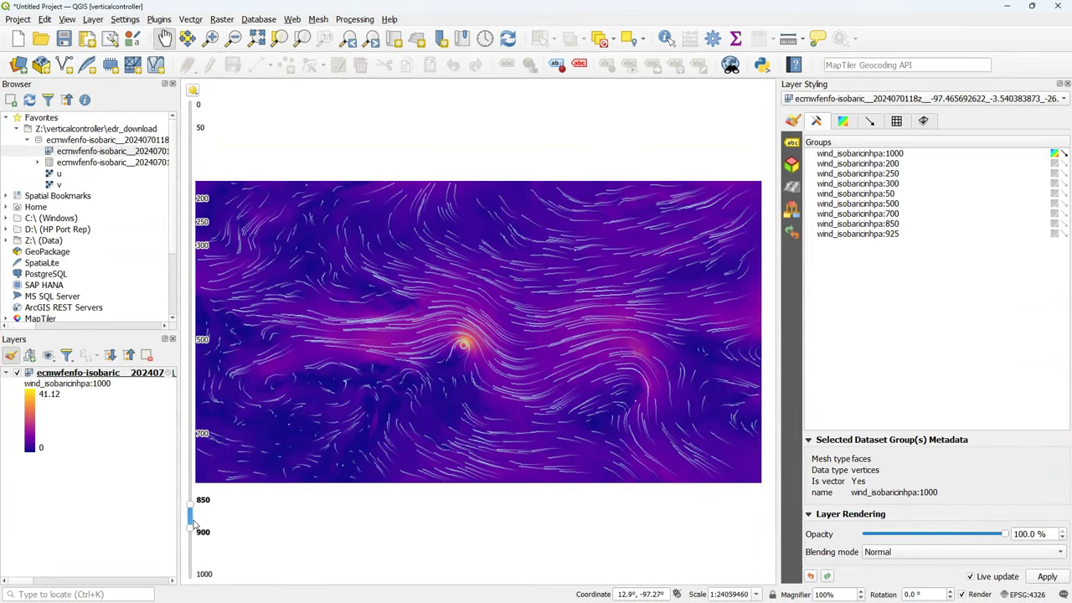
pyautogui.moveTo(191, 523); pyautogui.dragTo(193, 109)
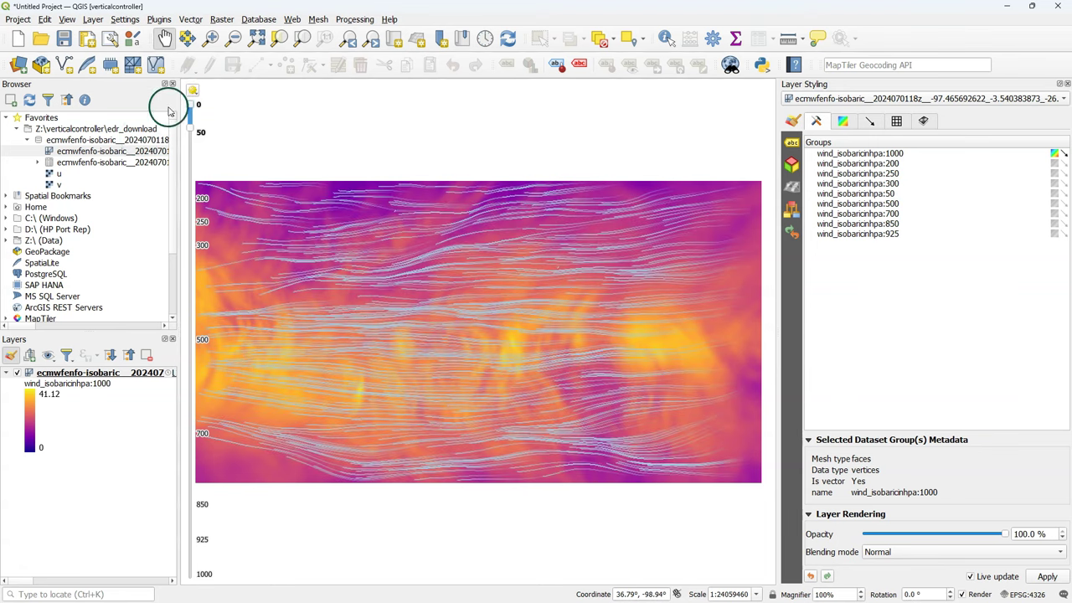
pyautogui.moveTo(192, 110); pyautogui.dragTo(183, 582)
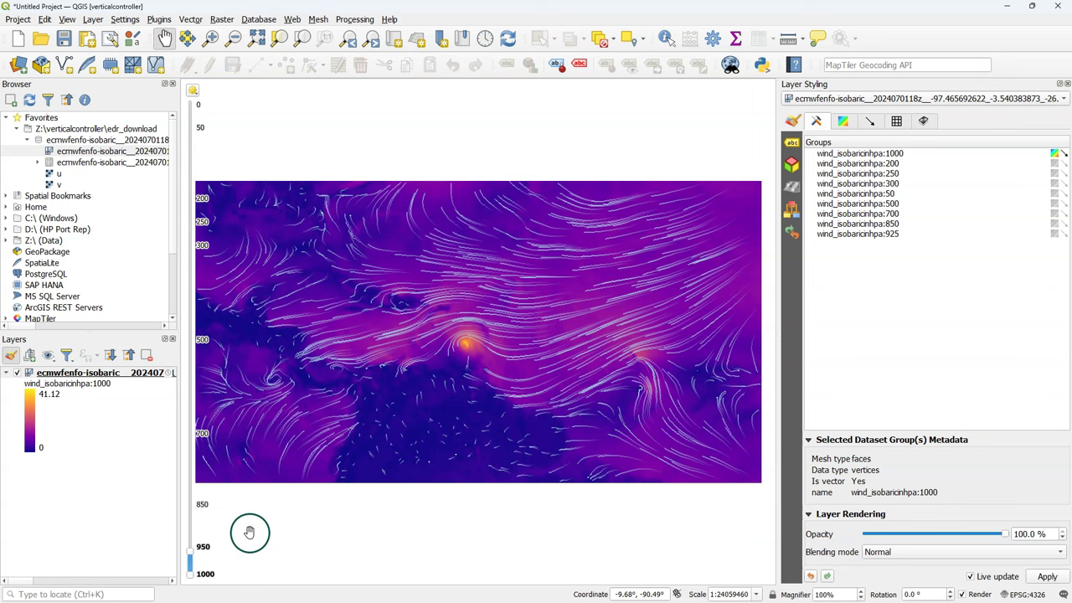
pyautogui.click(486, 37)
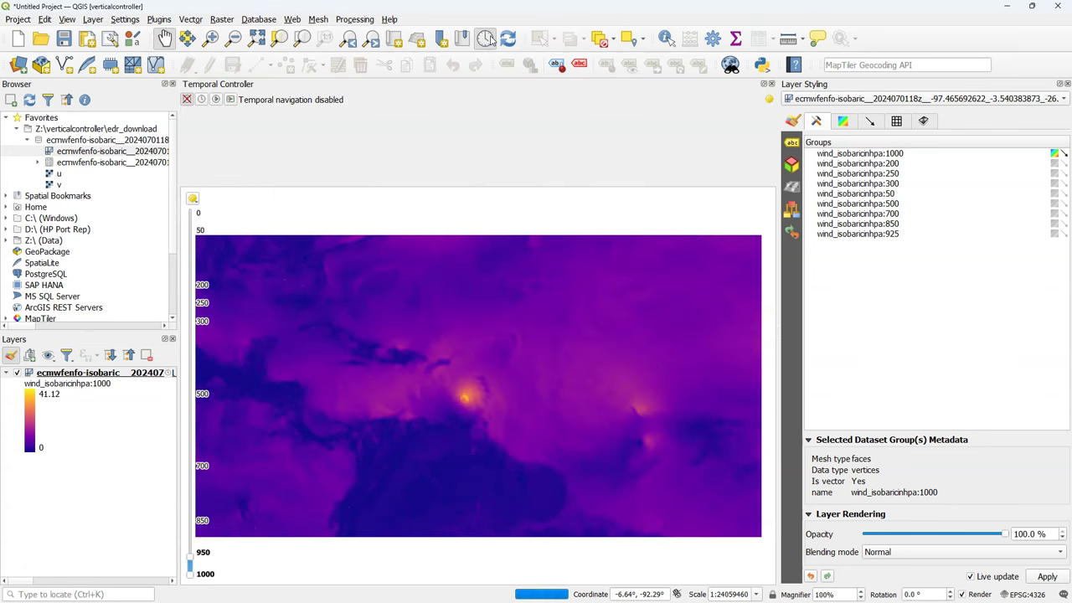
pyautogui.click(202, 98)
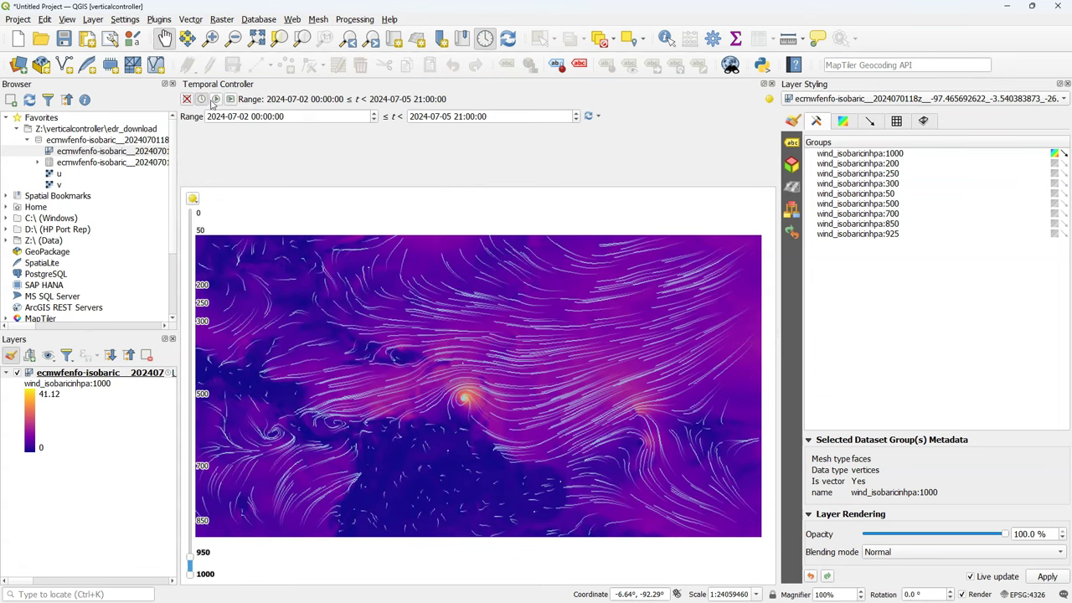
pyautogui.click(215, 99)
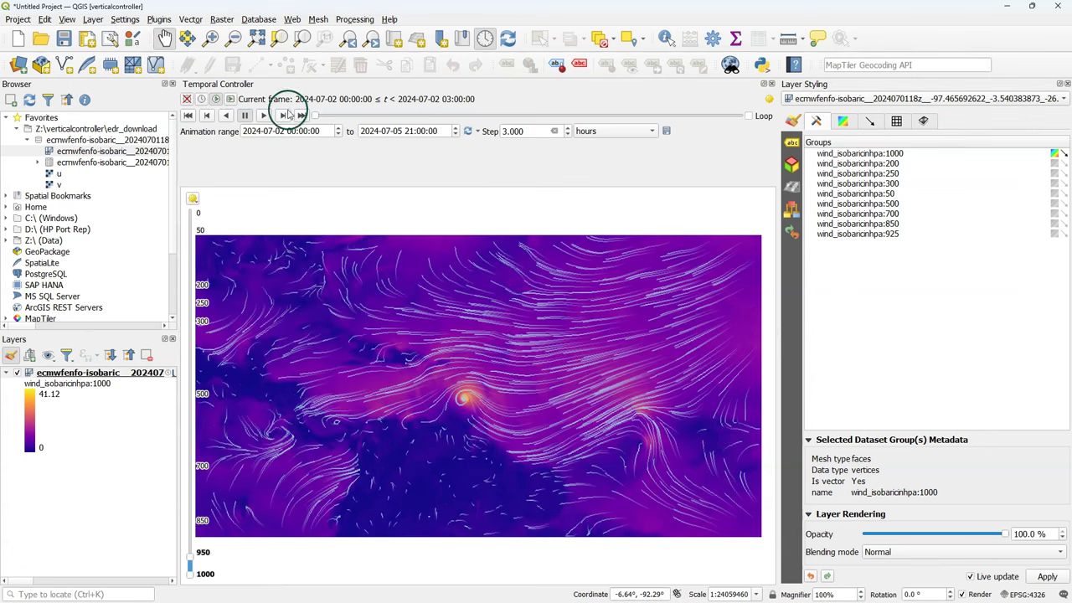
pyautogui.moveTo(317, 117); pyautogui.dragTo(556, 119)
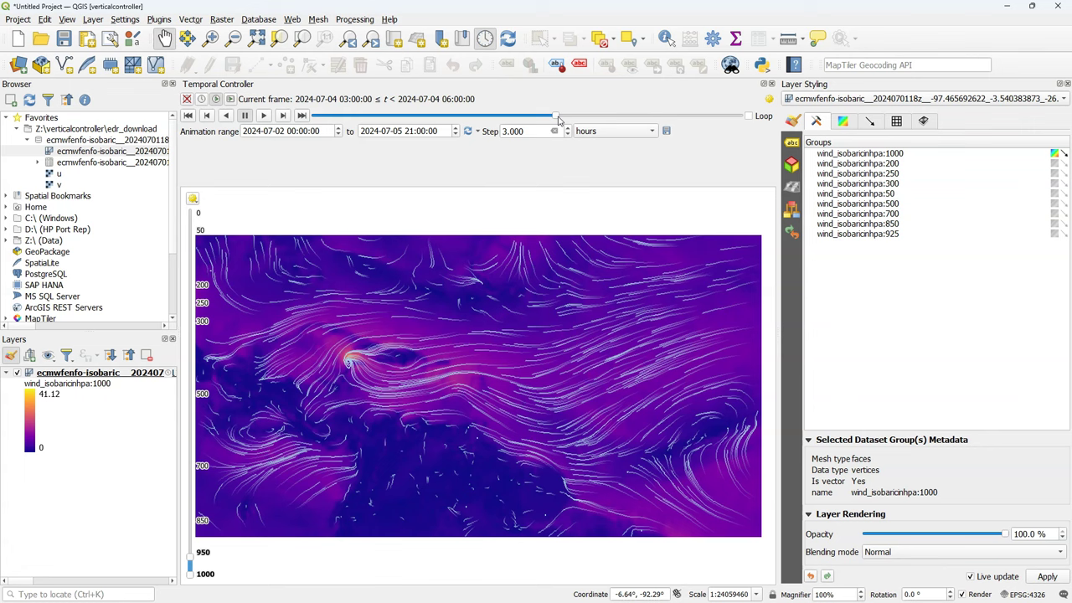
pyautogui.moveTo(559, 120); pyautogui.dragTo(620, 115)
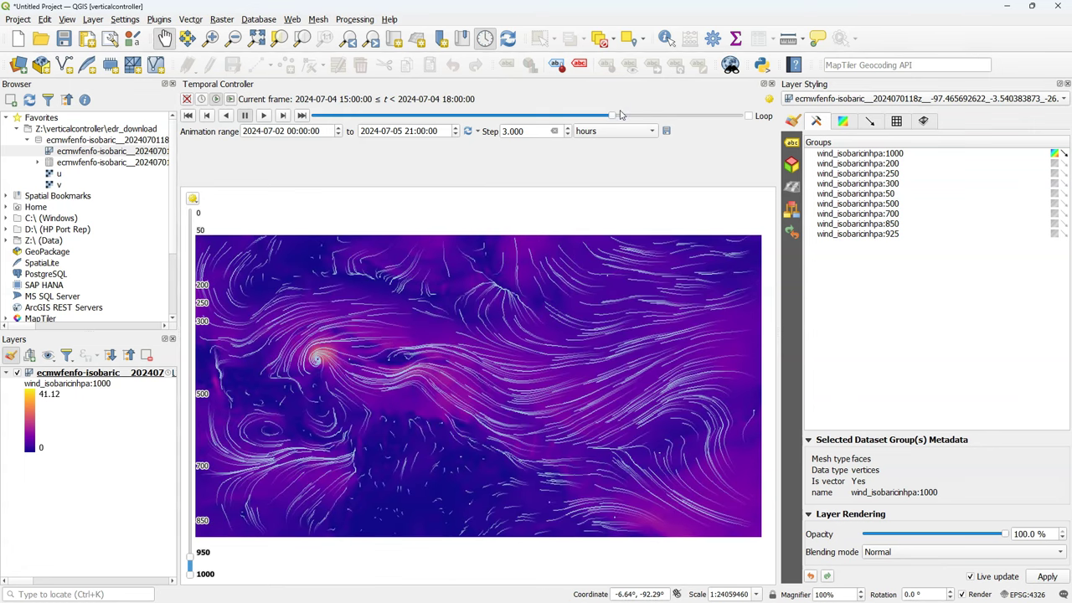
pyautogui.click(322, 374)
pyautogui.moveTo(195, 551); pyautogui.dragTo(197, 405)
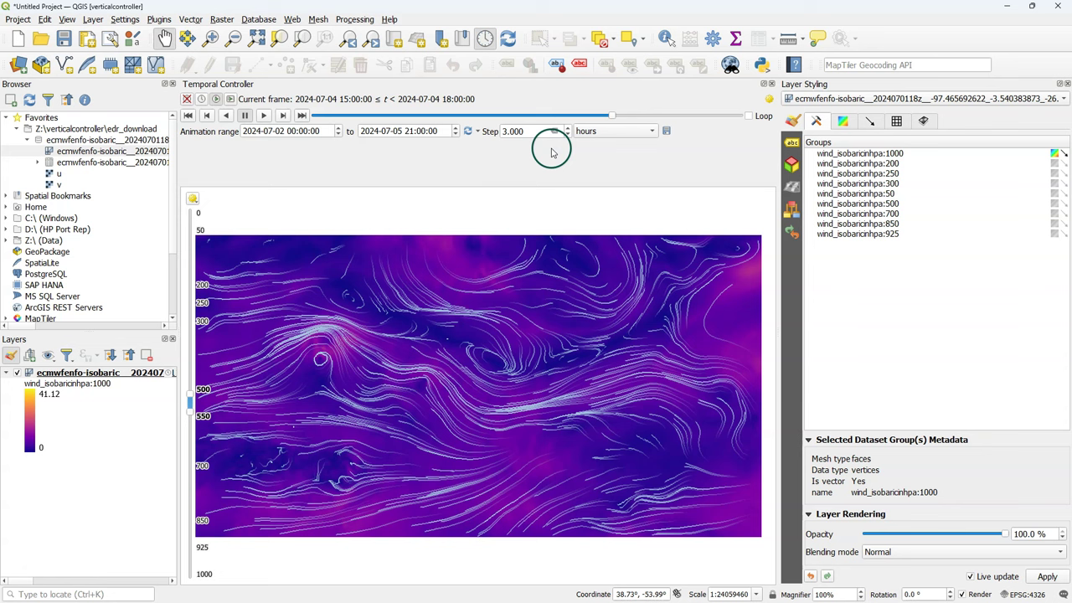
pyautogui.moveTo(612, 114); pyautogui.dragTo(495, 121)
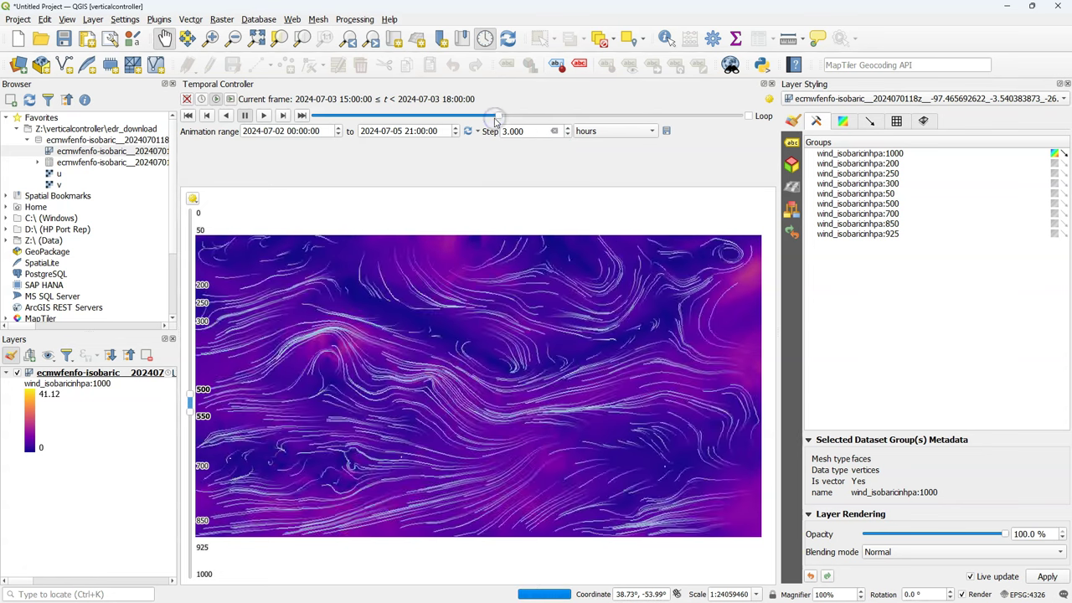
pyautogui.click(199, 412)
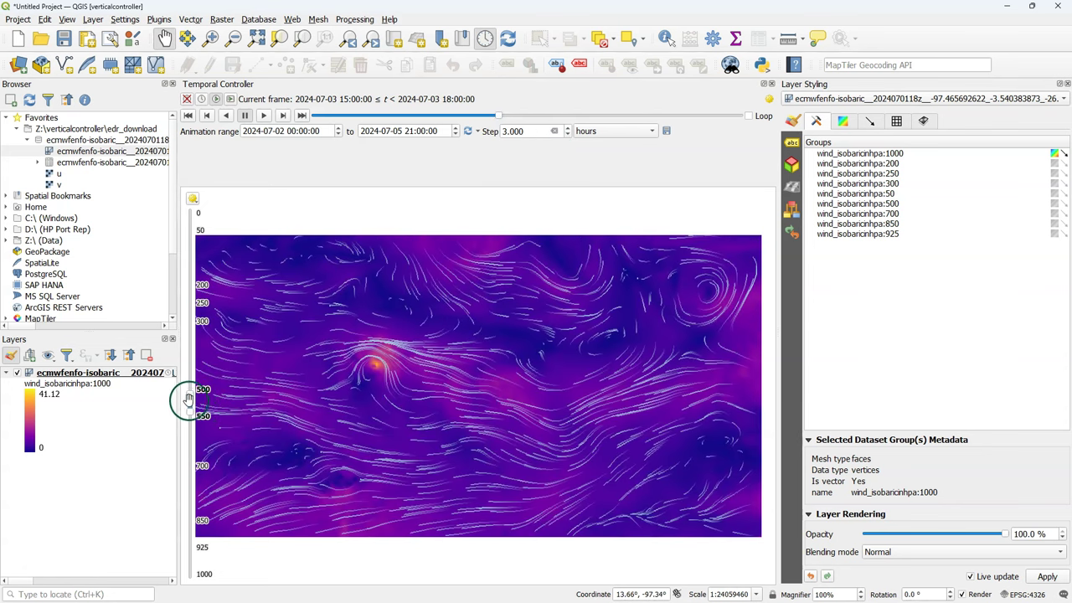
pyautogui.moveTo(190, 401); pyautogui.dragTo(182, 215)
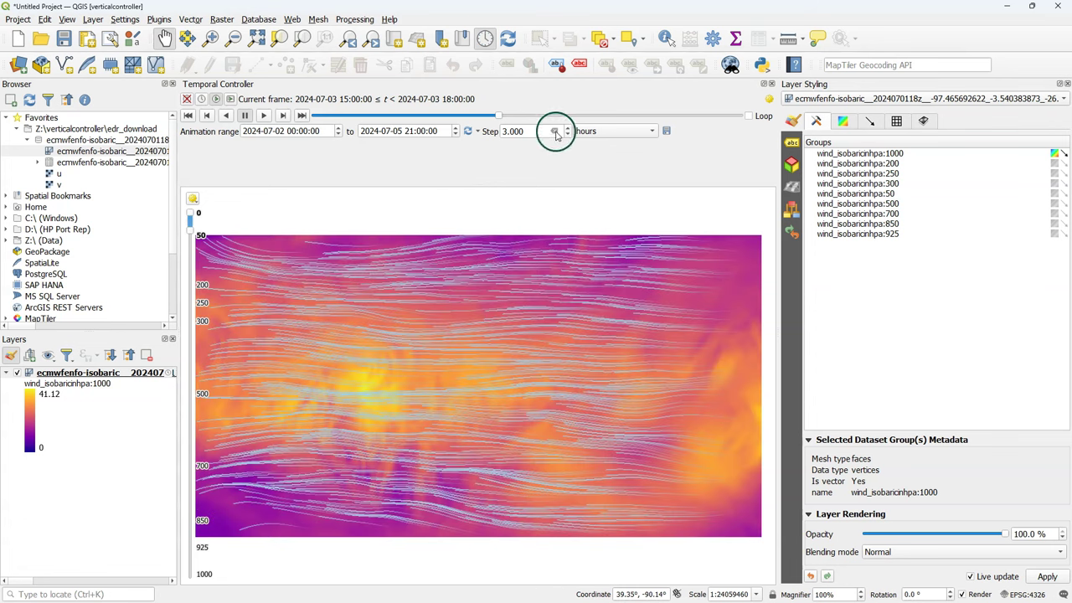
pyautogui.moveTo(496, 115); pyautogui.dragTo(598, 122)
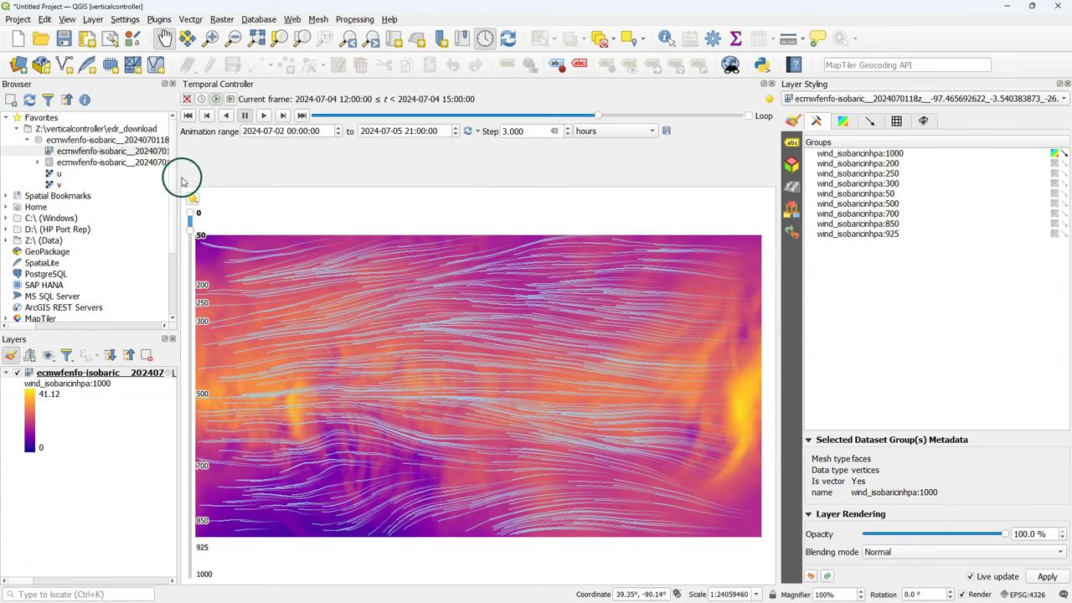
# Add MapTiler Satellite as a raster basemap and turn off the wind layer's contour colouring
pyautogui.scroll(-3, 161, 247)
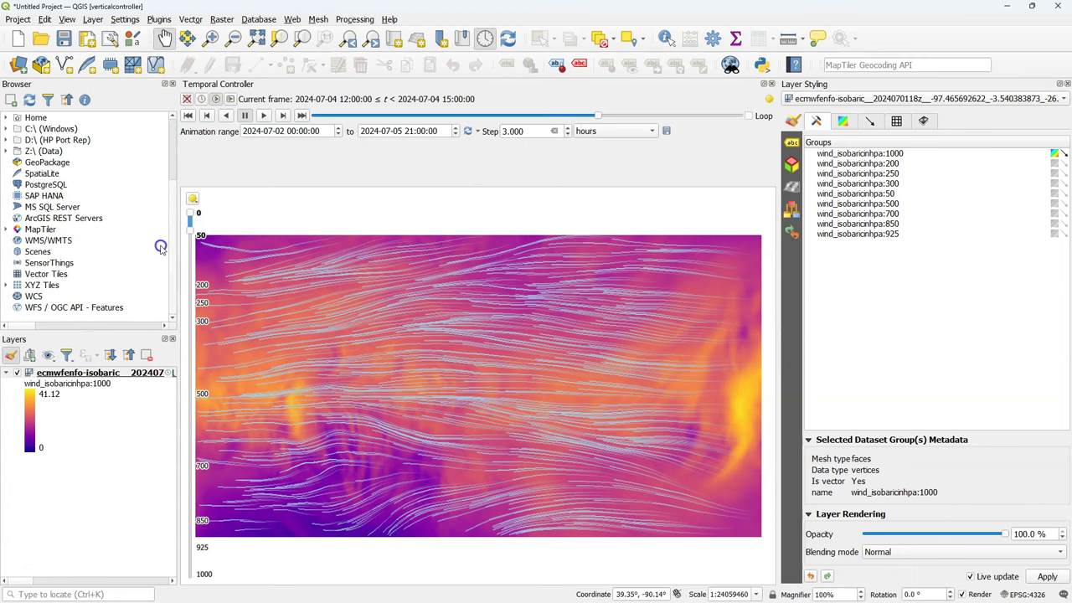
pyautogui.click(6, 228)
pyautogui.scroll(-1, 66, 276)
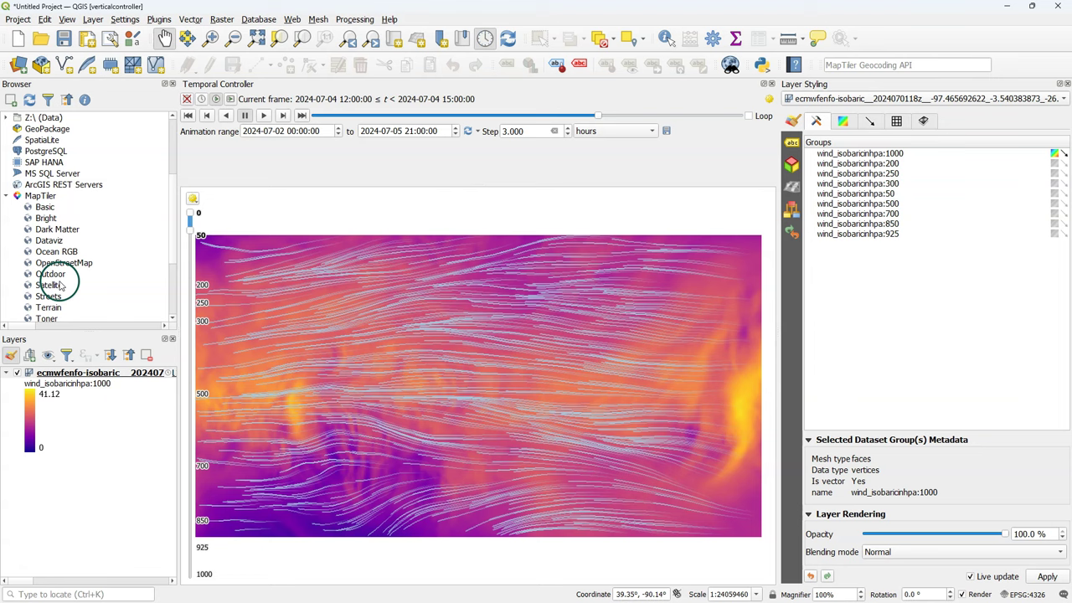
pyautogui.rightClick(58, 284)
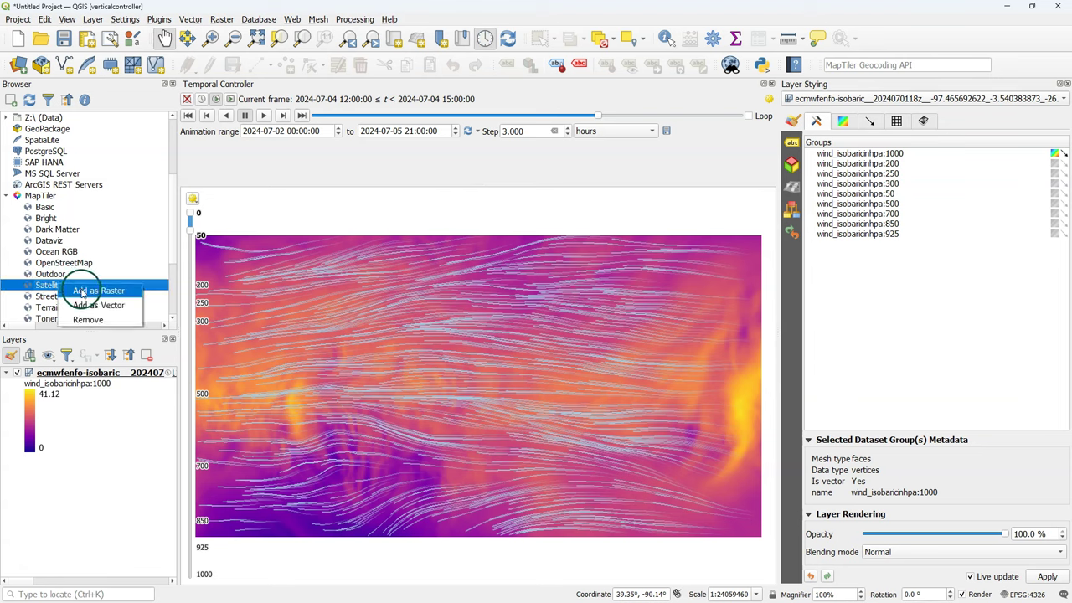
pyautogui.click(92, 291)
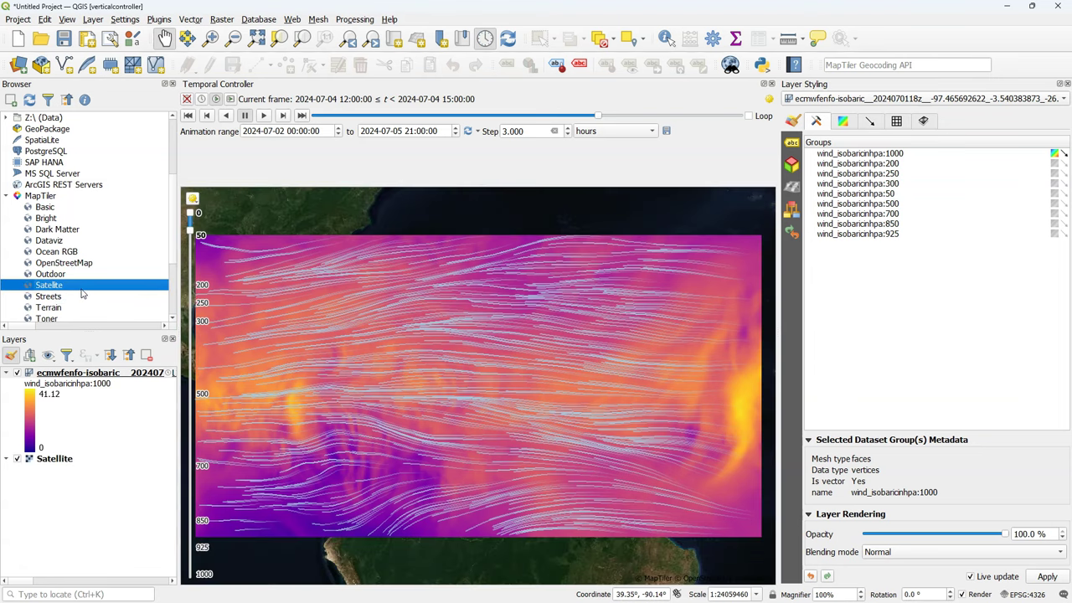
pyautogui.click(819, 188)
pyautogui.click(1055, 154)
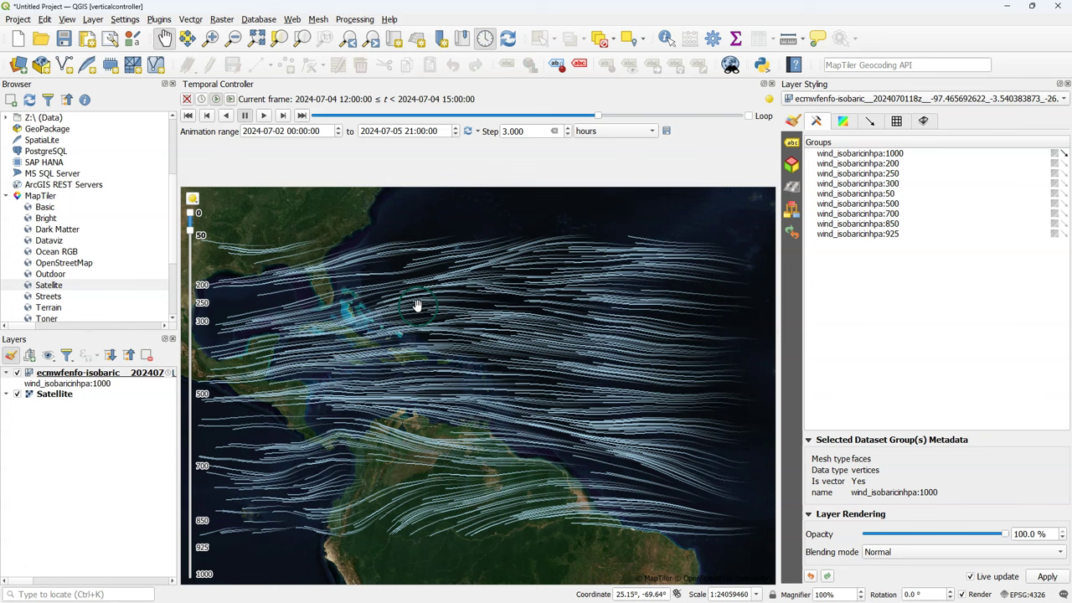
# Filter the wind layer to the 950–1000 elevation range and centre the map on the cyclone
pyautogui.moveTo(191, 224); pyautogui.dragTo(200, 572)
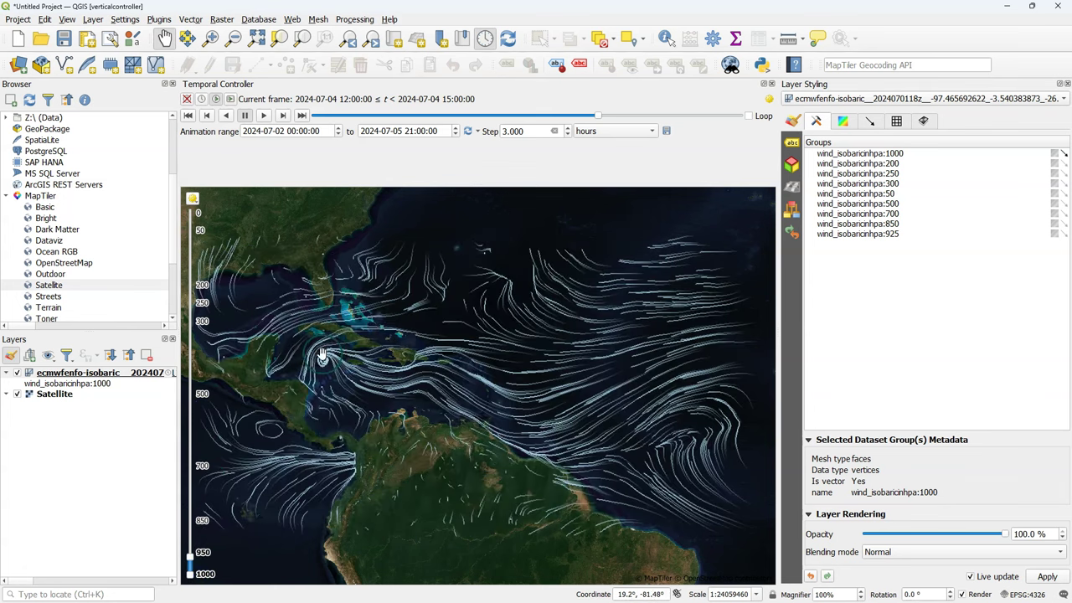
pyautogui.scroll(2, 340, 352)
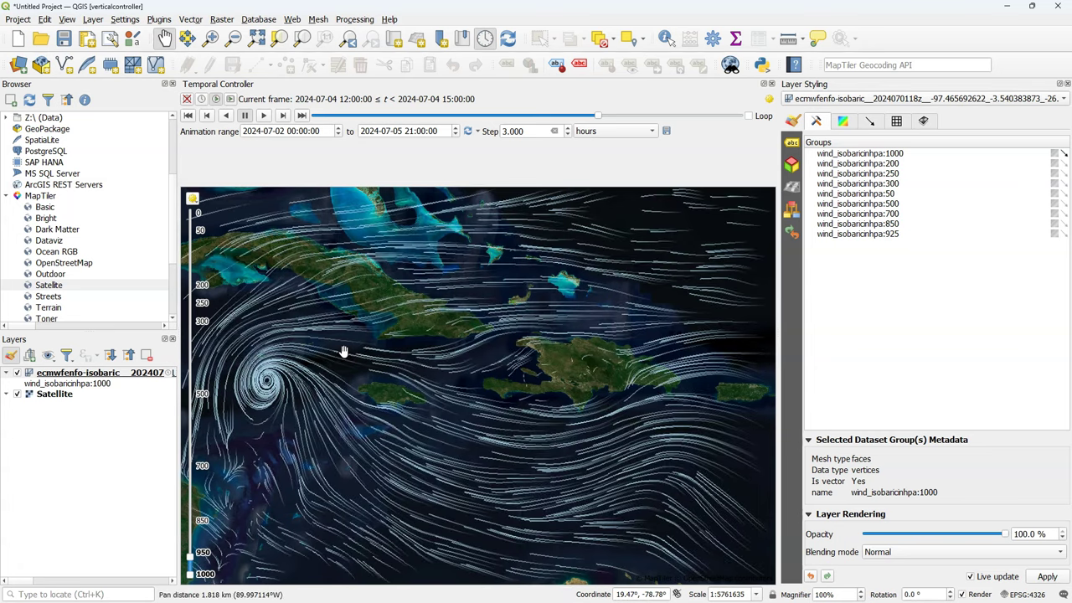
pyautogui.moveTo(342, 351); pyautogui.dragTo(386, 340)
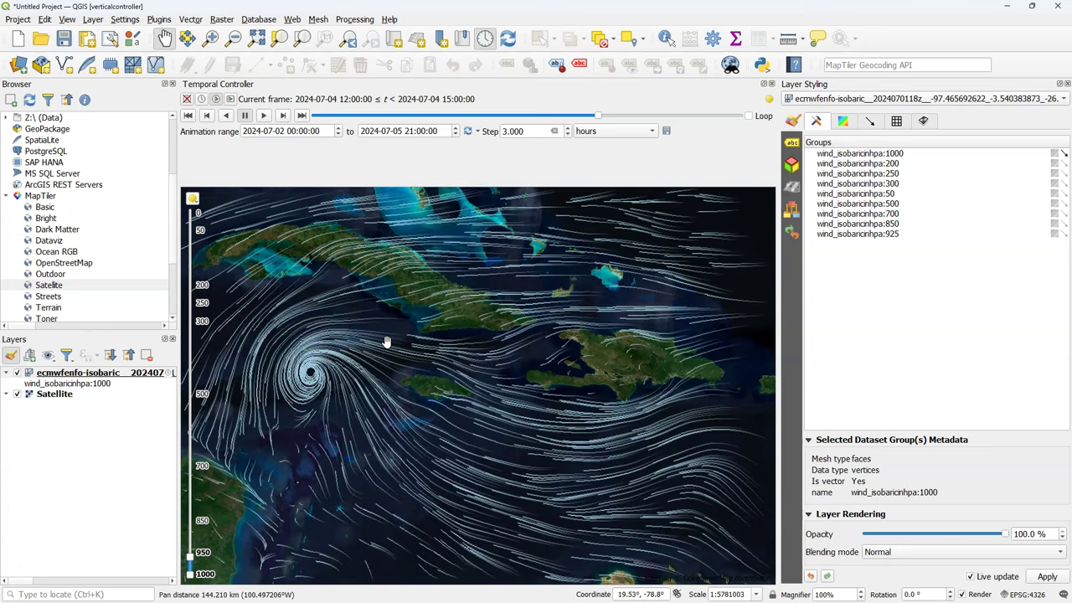
# Close the Layer Styling panel and play the temporal animation from the start
pyautogui.click(996, 76)
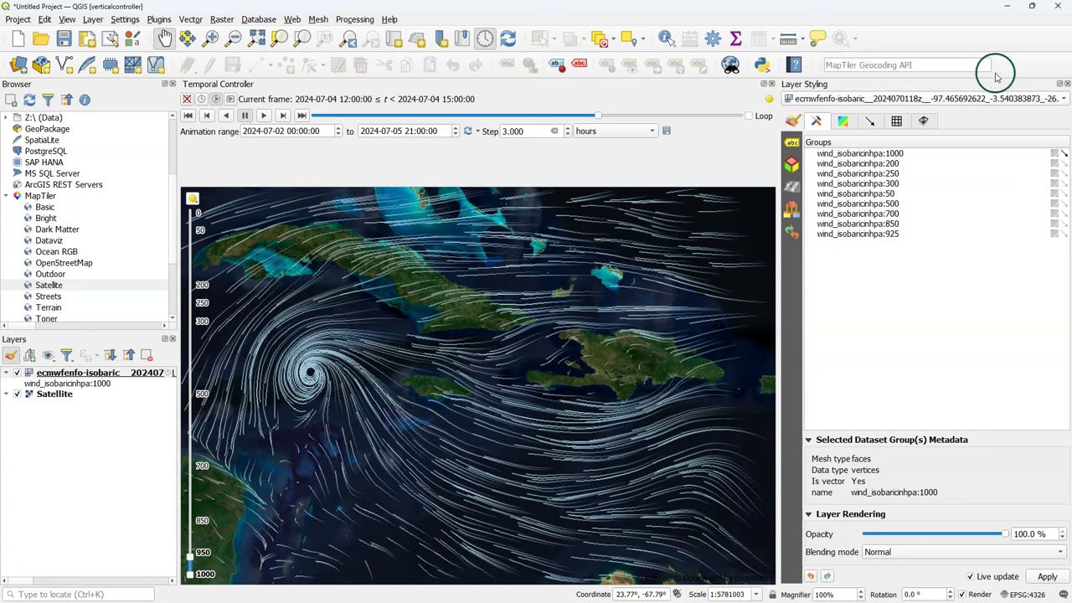
pyautogui.click(1066, 84)
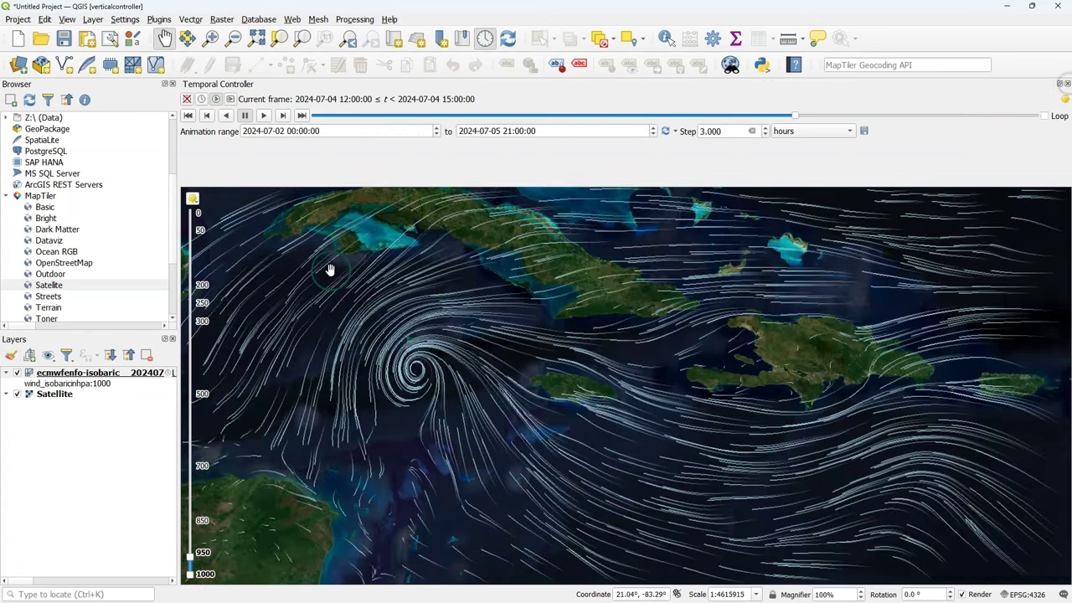
pyautogui.click(262, 115)
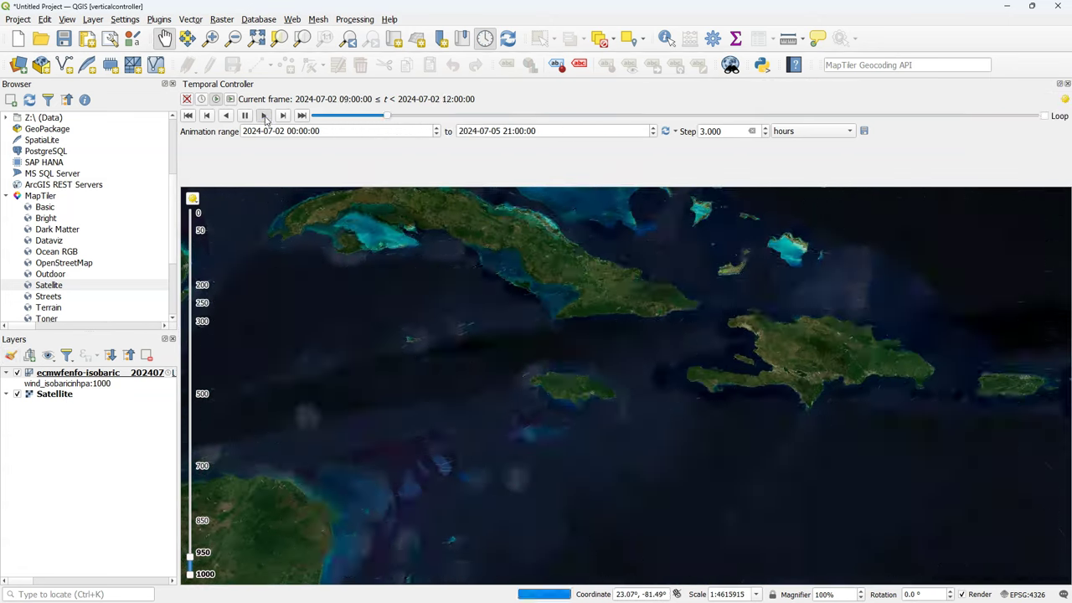